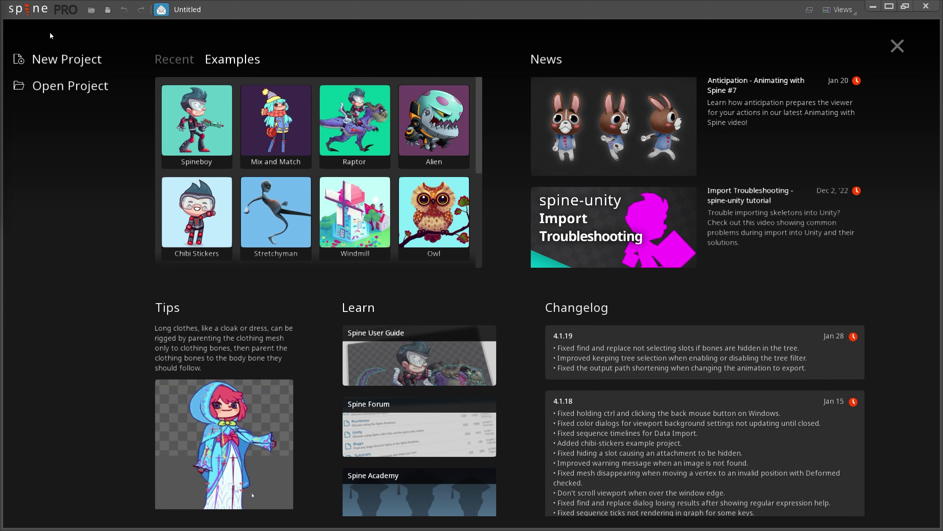
Create a new untitled project whose skeleton holds only the root bone
{"action": "left_click", "coordinate": [28, 11]}
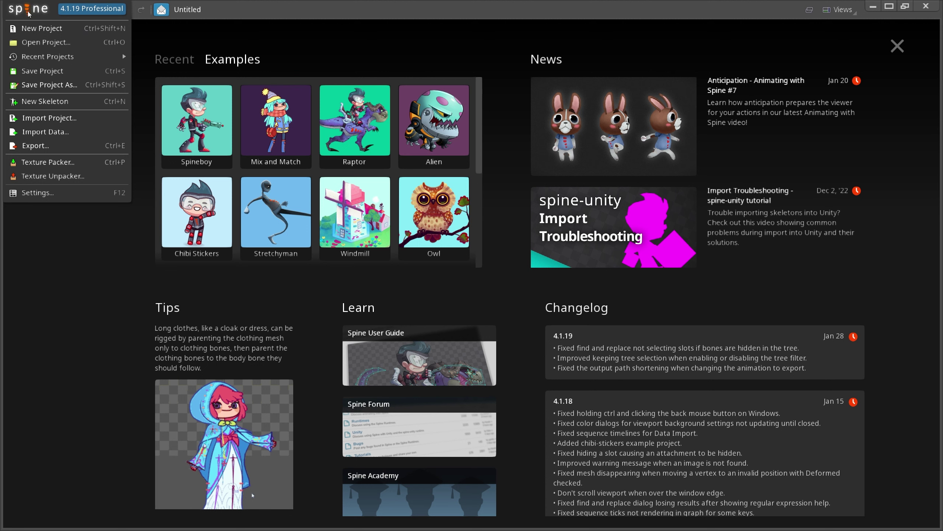
{"action": "left_click", "coordinate": [29, 11]}
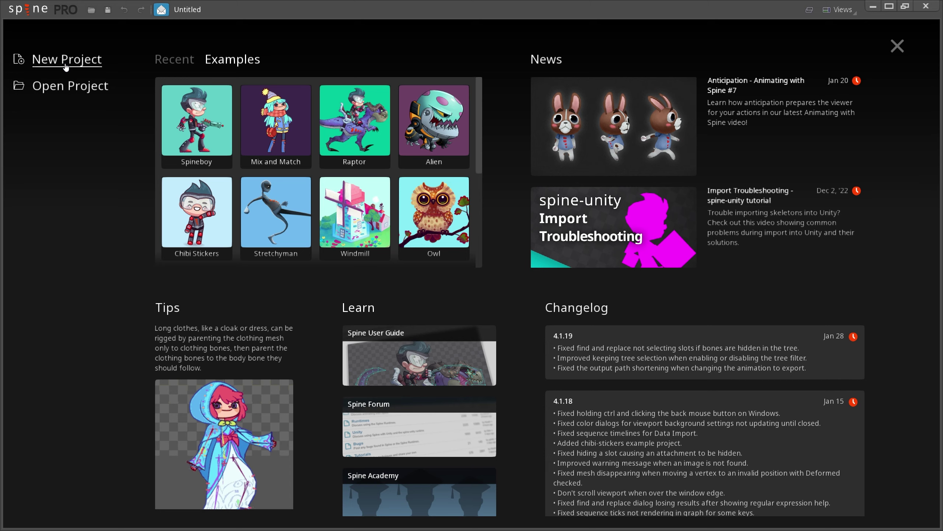
{"action": "left_click", "coordinate": [65, 61]}
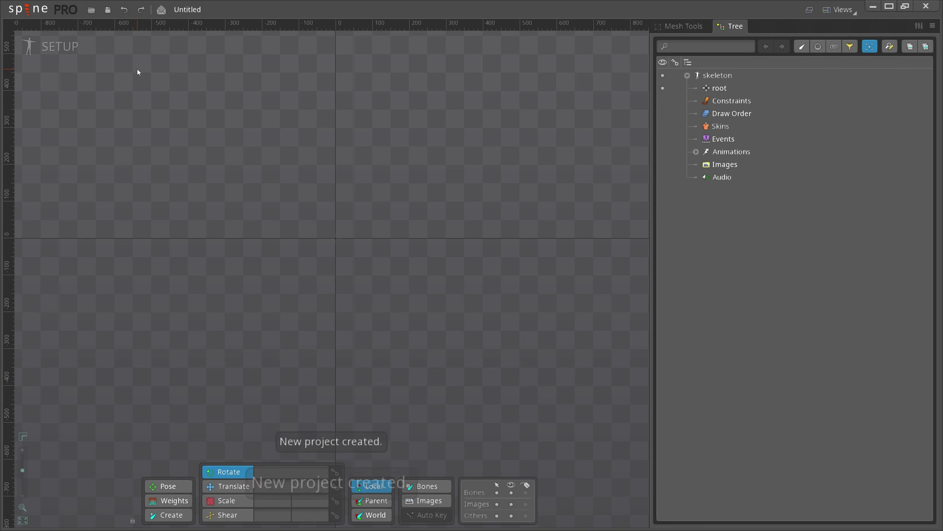
{"action": "left_click", "coordinate": [28, 11]}
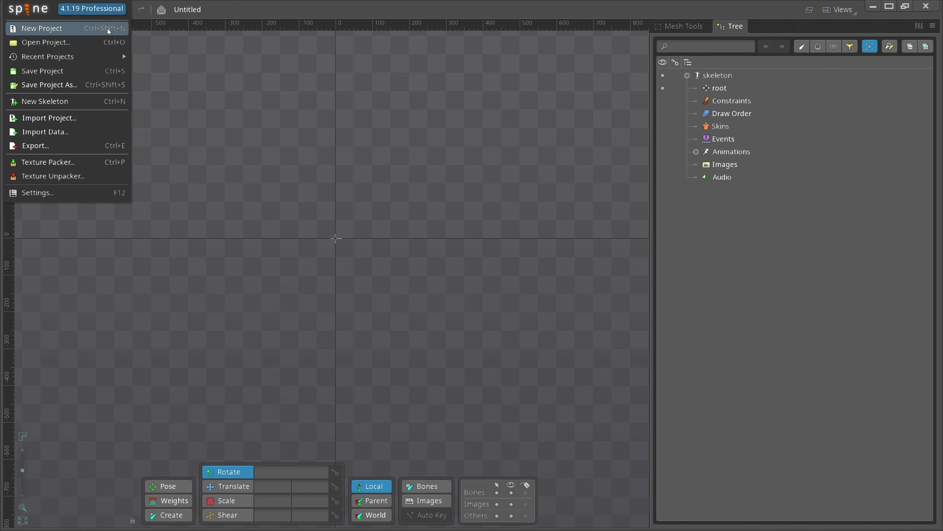
{"action": "left_click", "coordinate": [86, 42]}
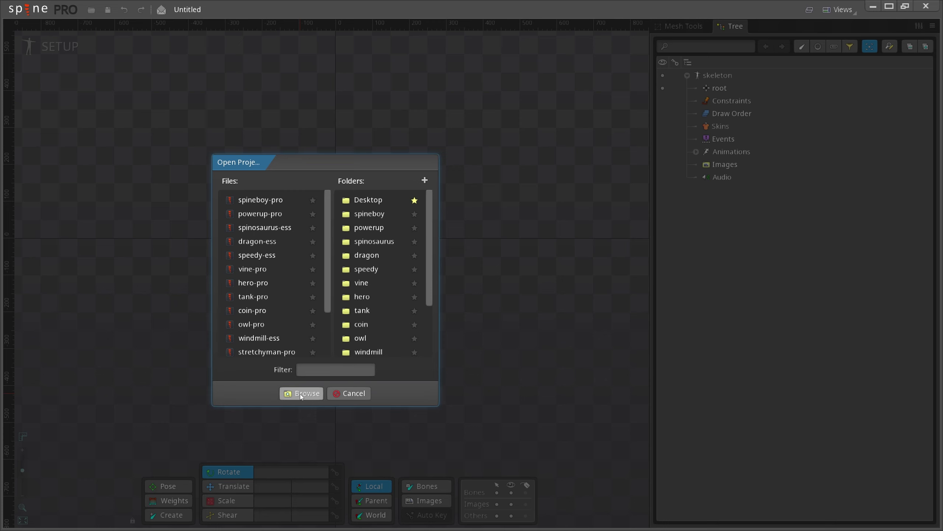
{"action": "left_click", "coordinate": [347, 394]}
{"action": "left_click", "coordinate": [29, 9]}
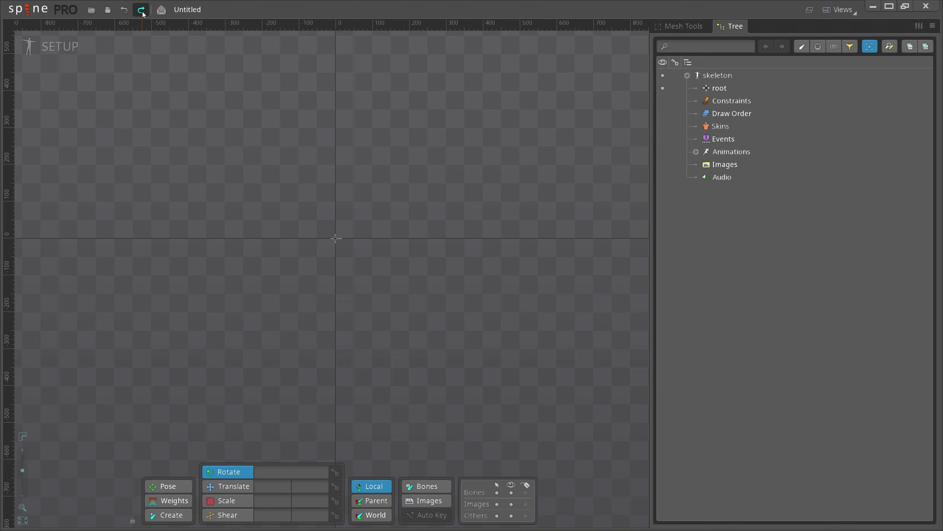
Show and dismiss the welcome screen, returning to the untitled project's workspace
{"action": "left_click", "coordinate": [161, 8]}
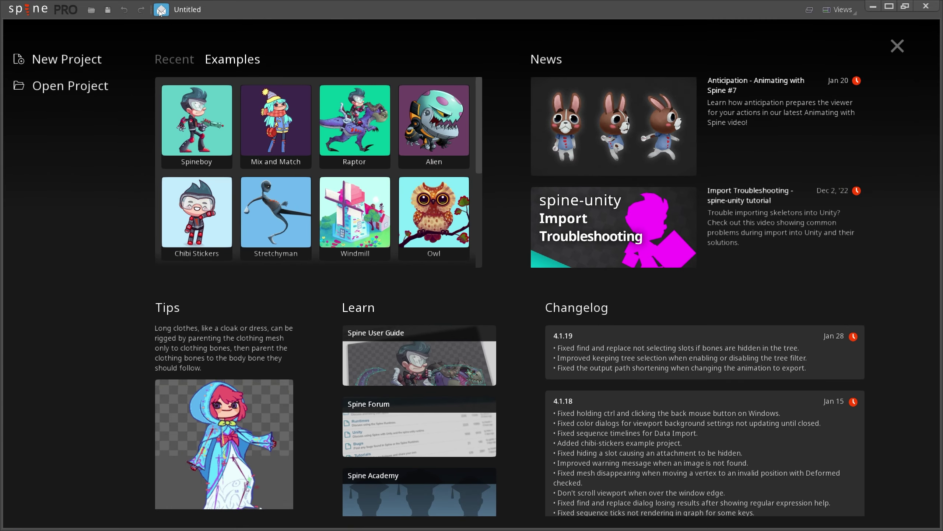
{"action": "left_click", "coordinate": [160, 9]}
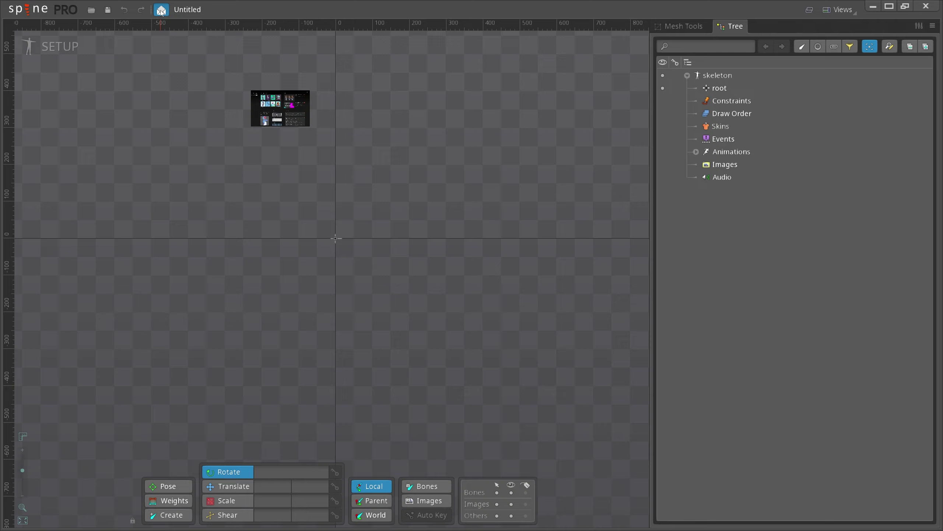
{"action": "left_click", "coordinate": [160, 11]}
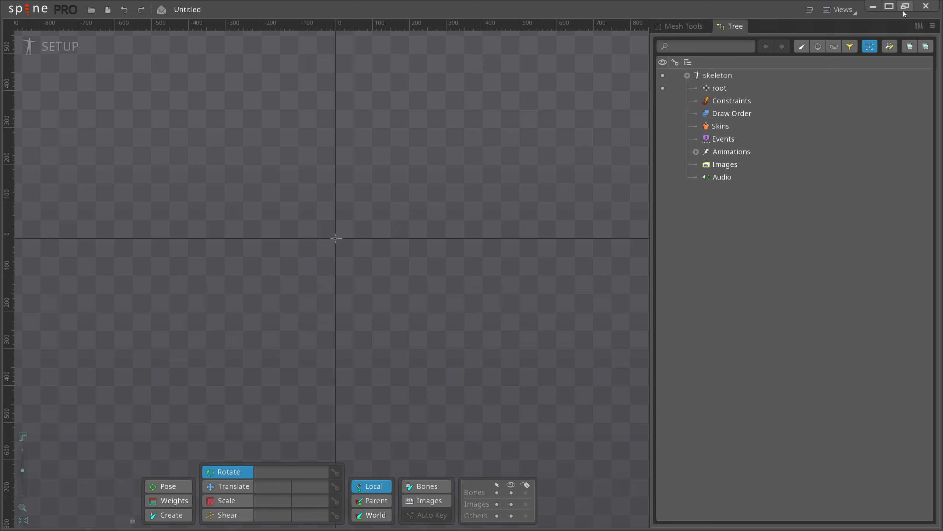
{"action": "left_click", "coordinate": [906, 8]}
{"action": "left_click_drag", "start_coordinate": [655, 15], "coordinate": [651, 10]}
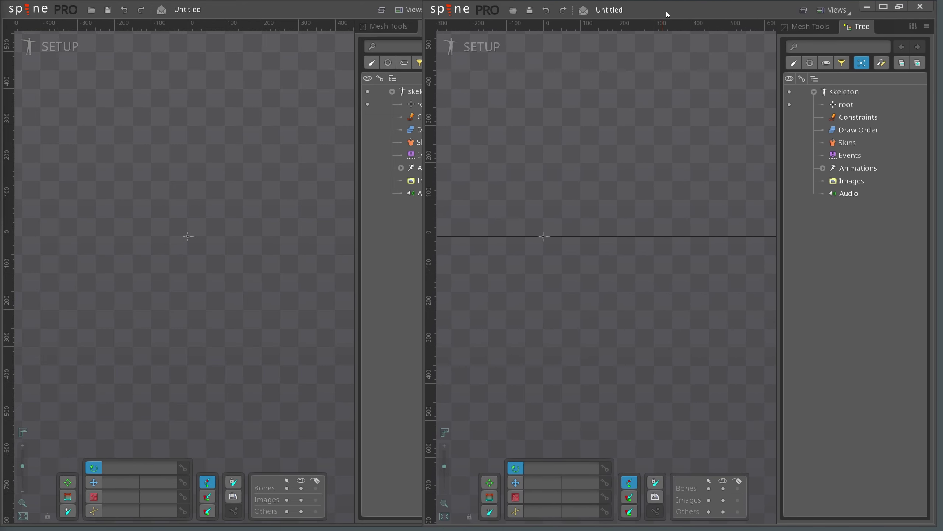
{"action": "left_click", "coordinate": [899, 9]}
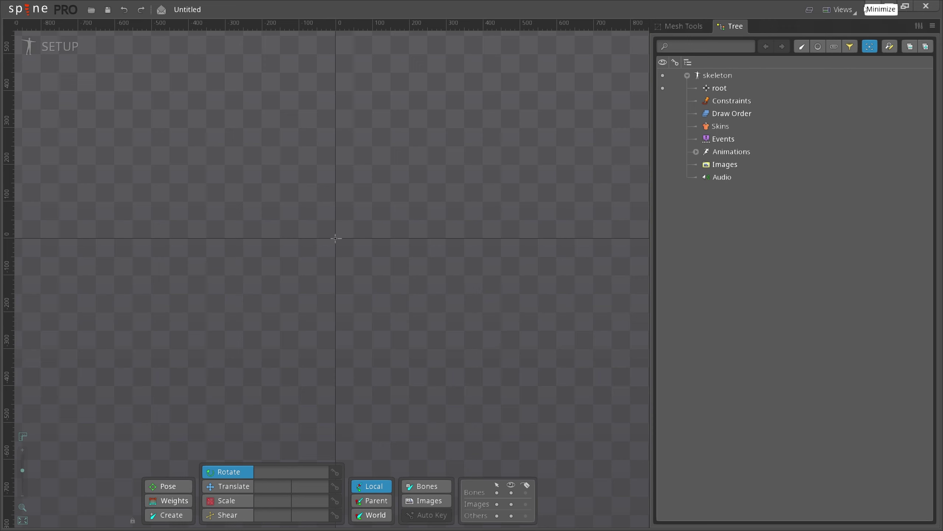
{"action": "left_click", "coordinate": [850, 12]}
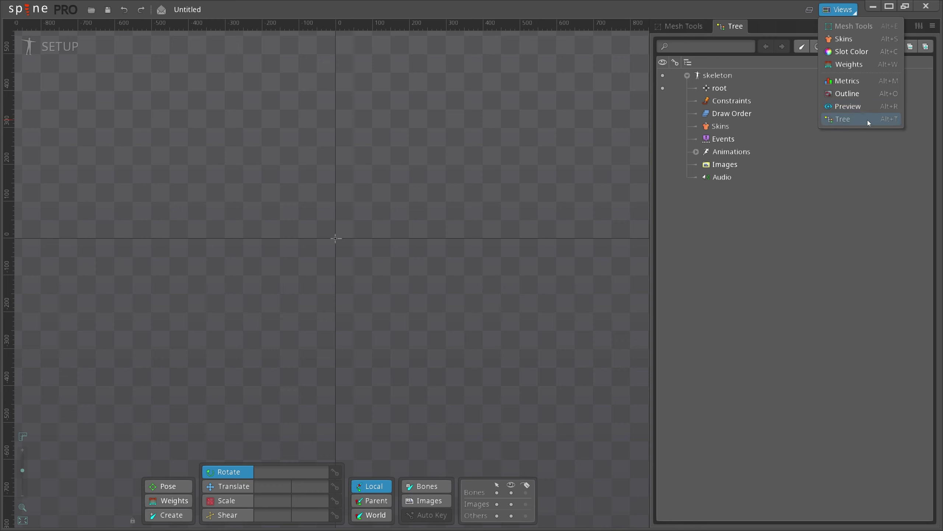
{"action": "left_click", "coordinate": [797, 224]}
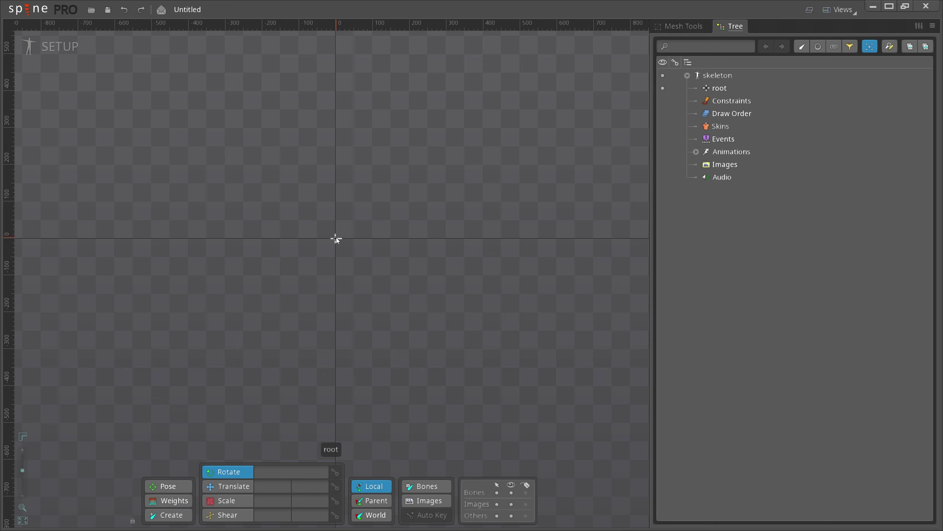
{"action": "scroll", "coordinate": [336, 238], "scroll_direction": "up", "scroll_amount": 3}
{"action": "scroll", "coordinate": [336, 238], "scroll_direction": "up", "scroll_amount": 3}
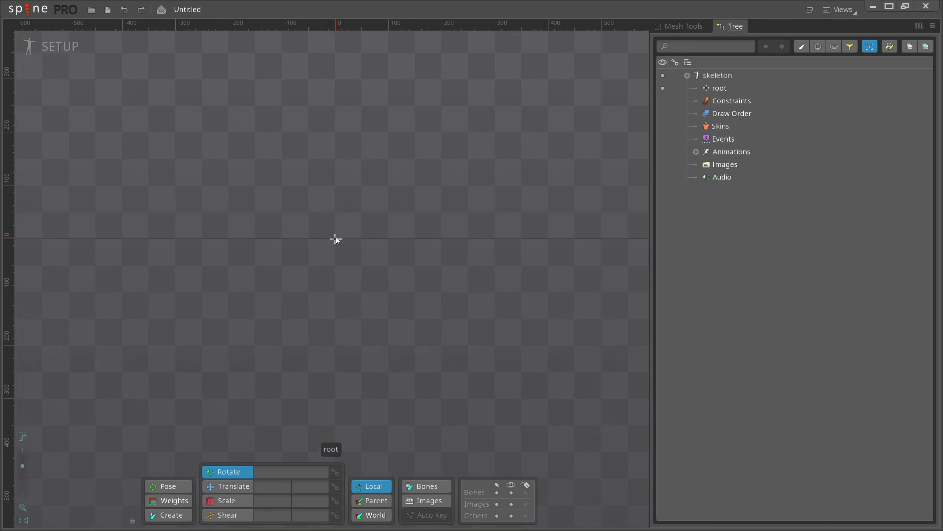
{"action": "scroll", "coordinate": [337, 238], "scroll_direction": "up", "scroll_amount": 3}
{"action": "scroll", "coordinate": [336, 238], "scroll_direction": "up", "scroll_amount": 2}
{"action": "scroll", "coordinate": [336, 240], "scroll_direction": "up", "scroll_amount": 2}
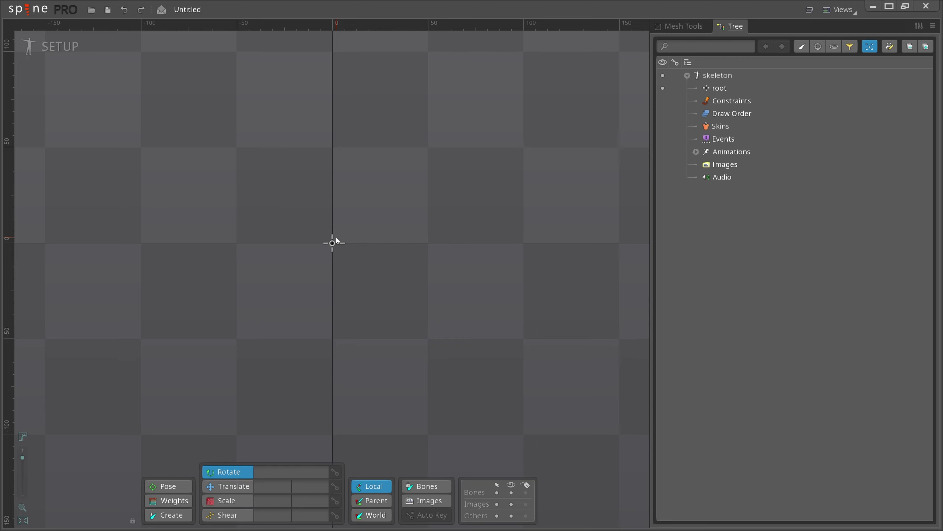
{"action": "scroll", "coordinate": [336, 237], "scroll_direction": "down", "scroll_amount": 5}
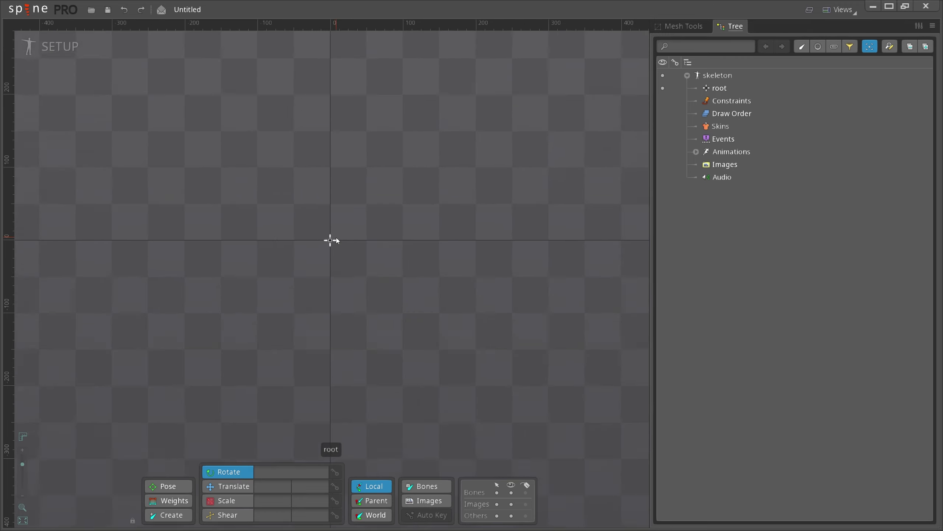
{"action": "scroll", "coordinate": [337, 238], "scroll_direction": "down", "scroll_amount": 3}
{"action": "scroll", "coordinate": [337, 237], "scroll_direction": "down", "scroll_amount": 2}
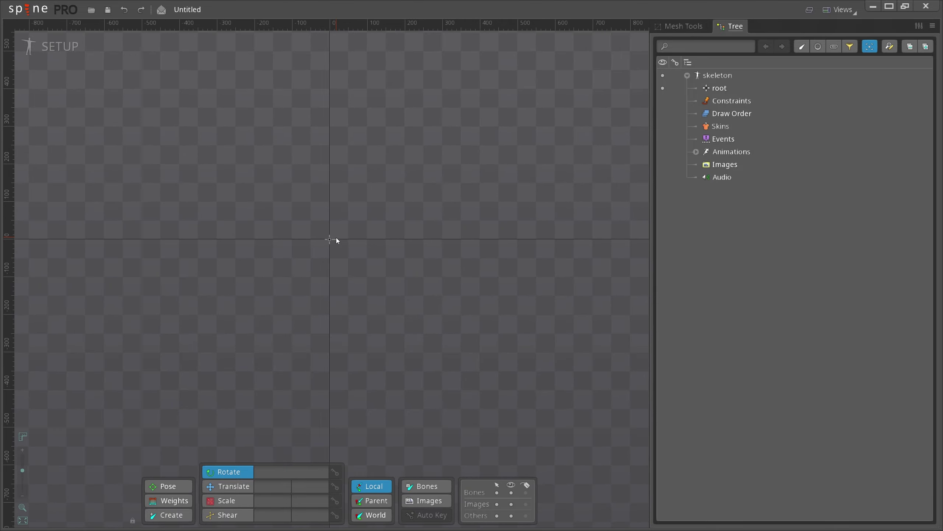
Zoom the canvas view far in and back out with the zoom slider
{"action": "left_click", "coordinate": [24, 469]}
{"action": "left_click_drag", "start_coordinate": [24, 467], "coordinate": [24, 472]}
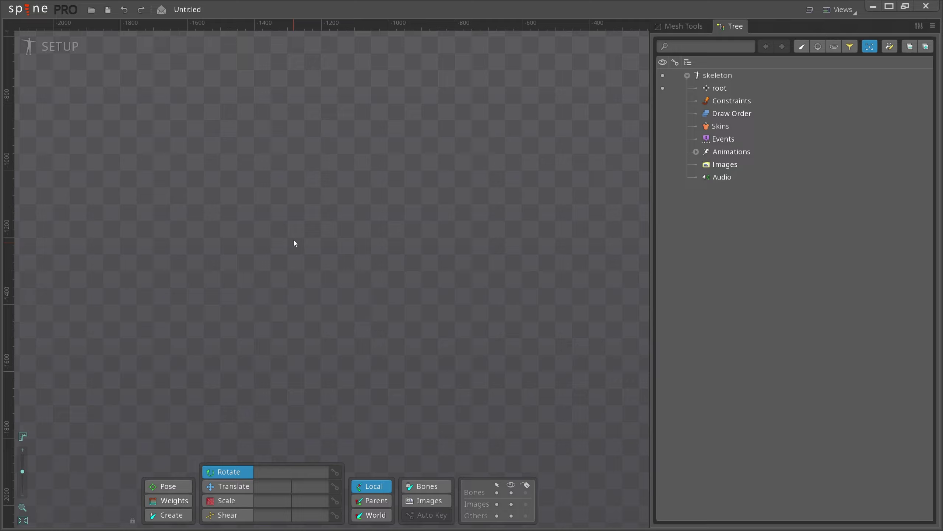
{"action": "scroll", "coordinate": [375, 241], "scroll_direction": "down", "scroll_amount": 2}
{"action": "scroll", "coordinate": [340, 259], "scroll_direction": "down", "scroll_amount": 1}
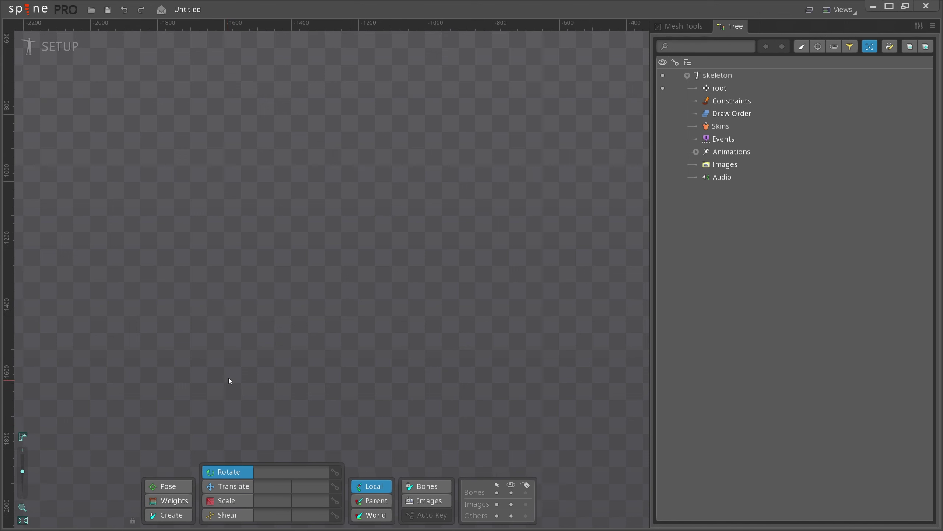
{"action": "left_click", "coordinate": [52, 47]}
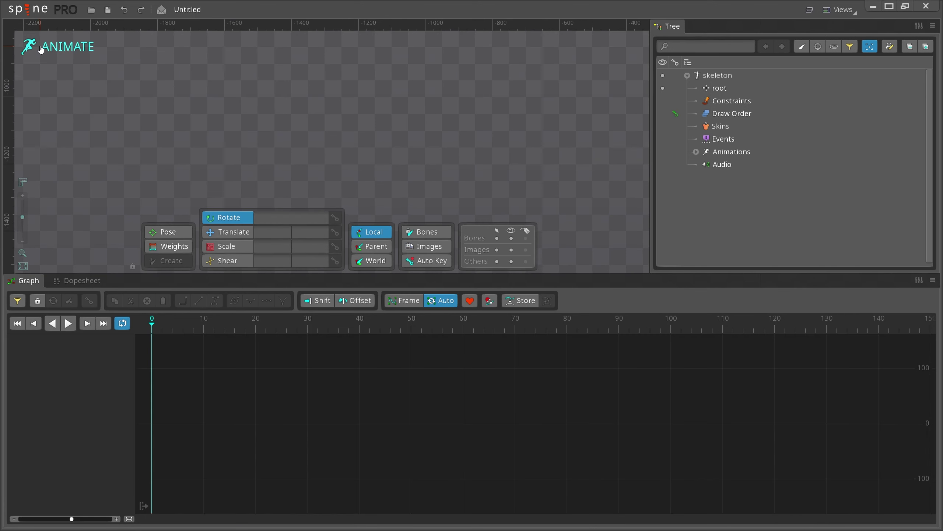
{"action": "left_click", "coordinate": [39, 52]}
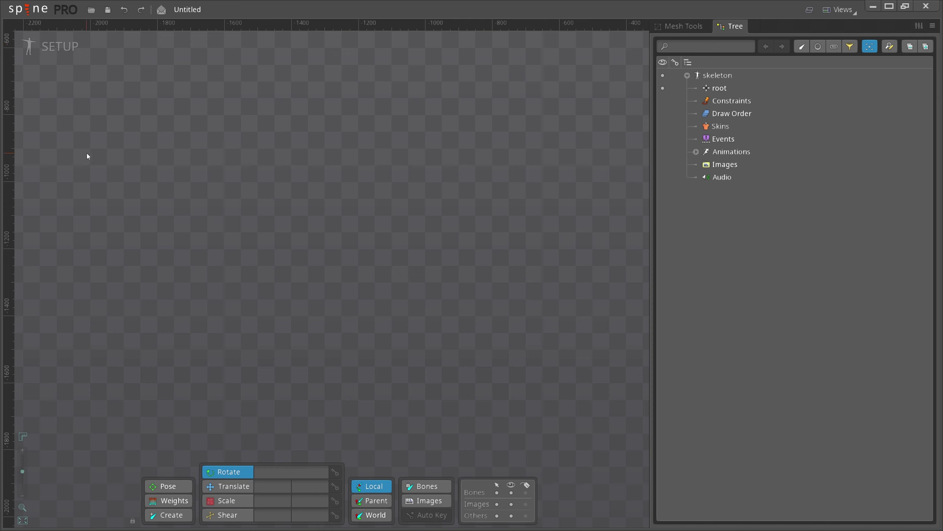
{"action": "left_click", "coordinate": [48, 50]}
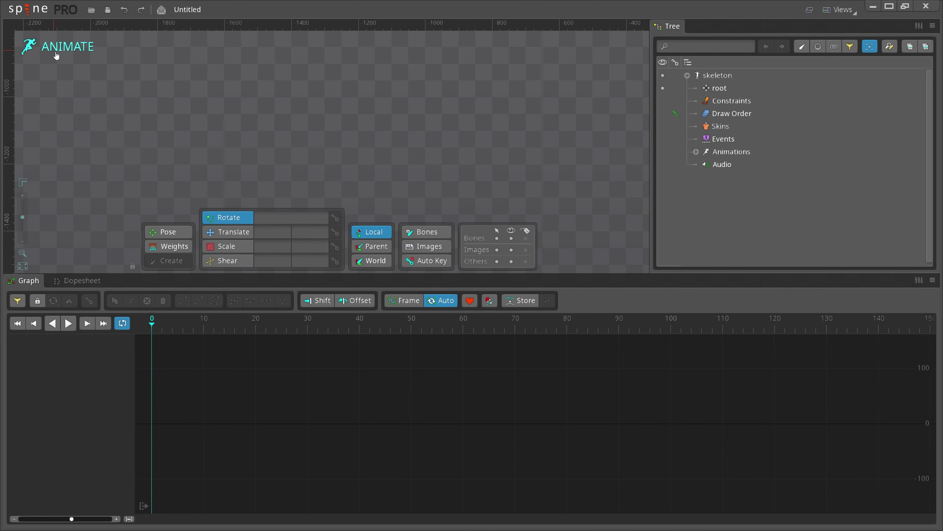
{"action": "left_click", "coordinate": [276, 324]}
{"action": "left_click", "coordinate": [45, 47]}
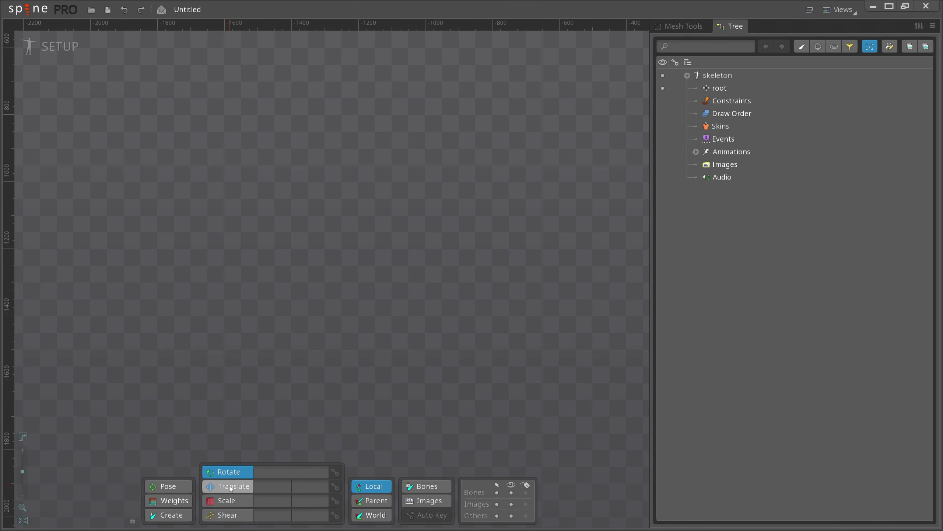
In Setup mode, select root and draw a new bone extending right
{"action": "left_click", "coordinate": [183, 515]}
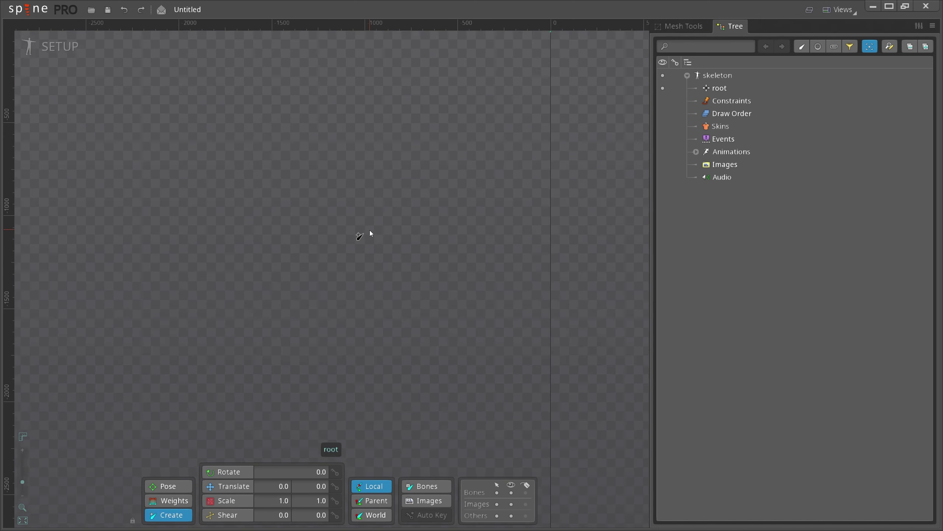
{"action": "scroll", "coordinate": [370, 221], "scroll_direction": "down", "scroll_amount": 5}
{"action": "left_click_drag", "start_coordinate": [370, 196], "coordinate": [242, 293]}
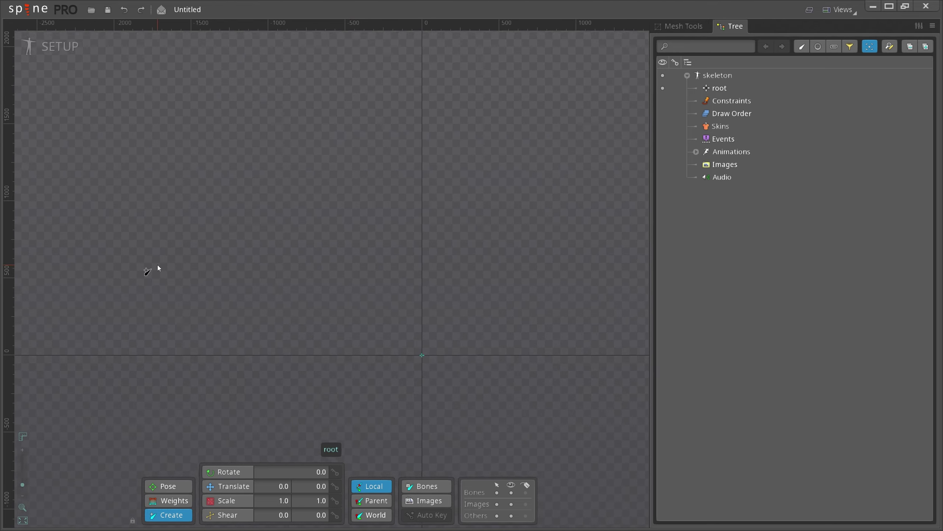
{"action": "left_click", "coordinate": [73, 46]}
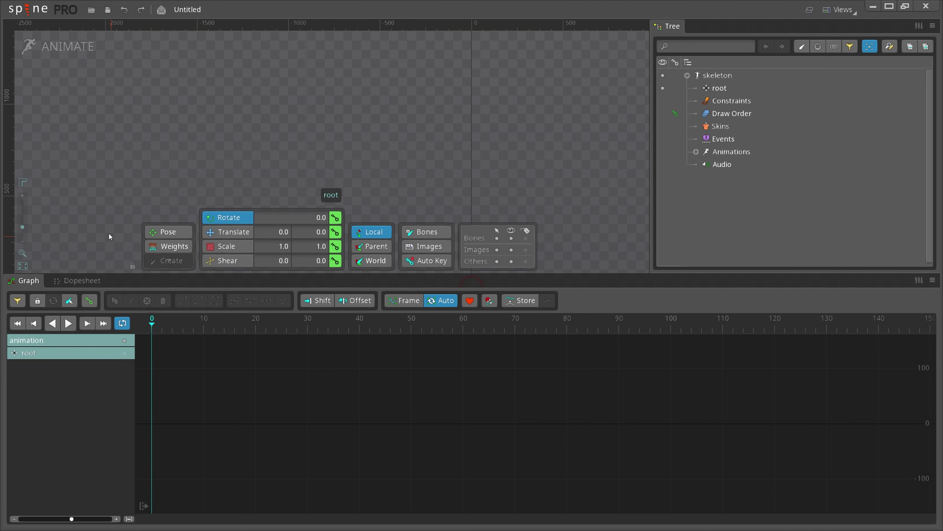
{"action": "left_click", "coordinate": [74, 47]}
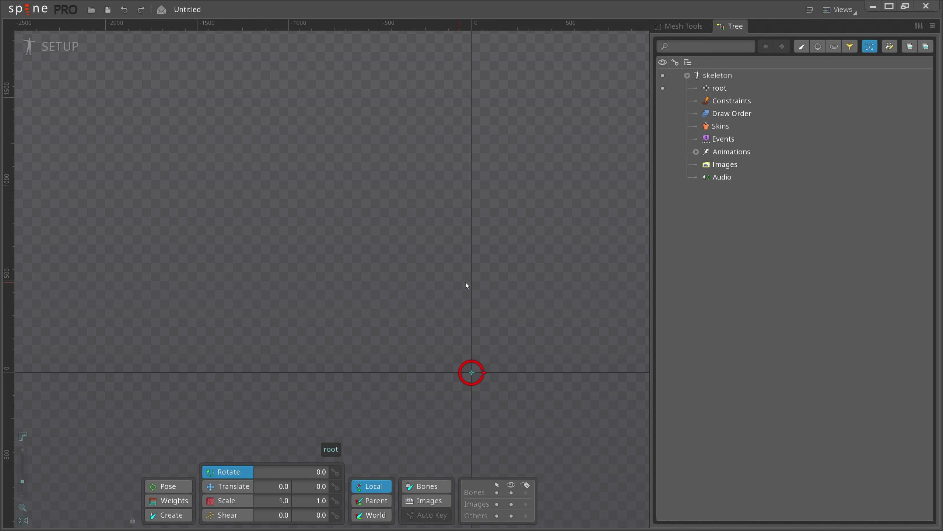
{"action": "left_click", "coordinate": [719, 88]}
{"action": "left_click_drag", "start_coordinate": [613, 176], "coordinate": [299, 201]}
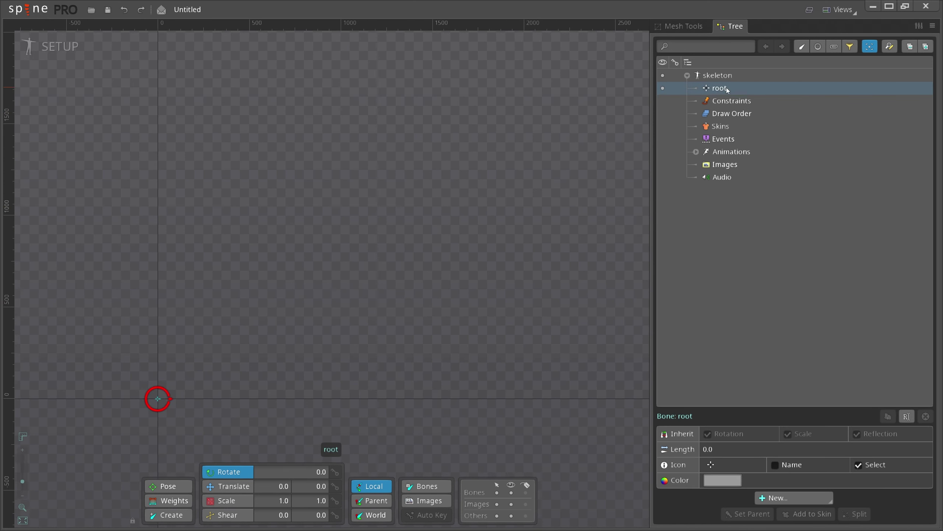
{"action": "left_click", "coordinate": [172, 514]}
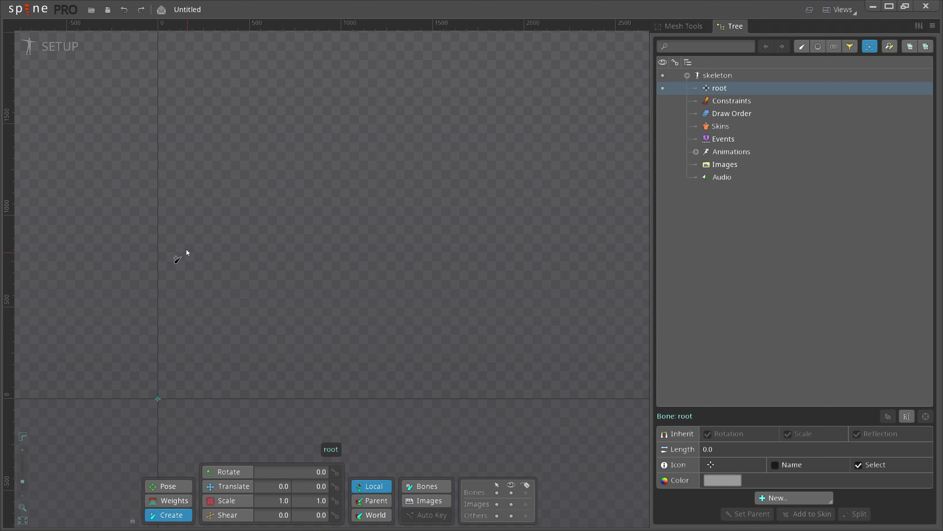
{"action": "left_click_drag", "start_coordinate": [186, 247], "coordinate": [369, 252]}
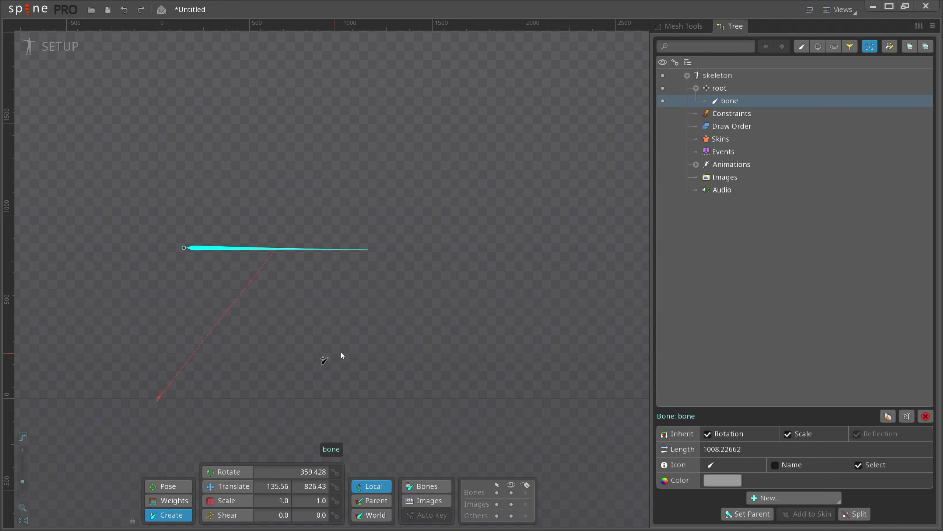
Set the bone's length to 1000 and duplicate it up to bone6
{"action": "left_click", "coordinate": [781, 500]}
{"action": "left_click", "coordinate": [786, 359]}
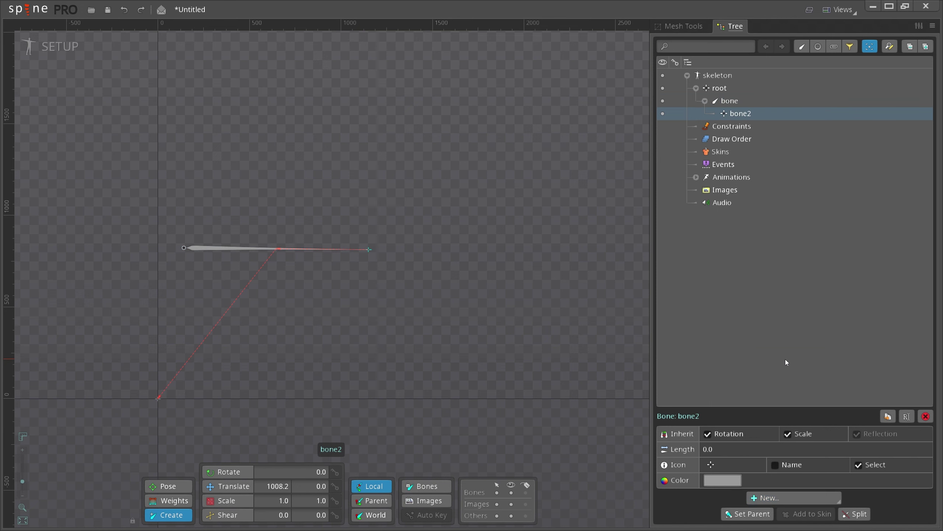
{"action": "left_click", "coordinate": [722, 450]}
{"action": "type", "text": "1000"}
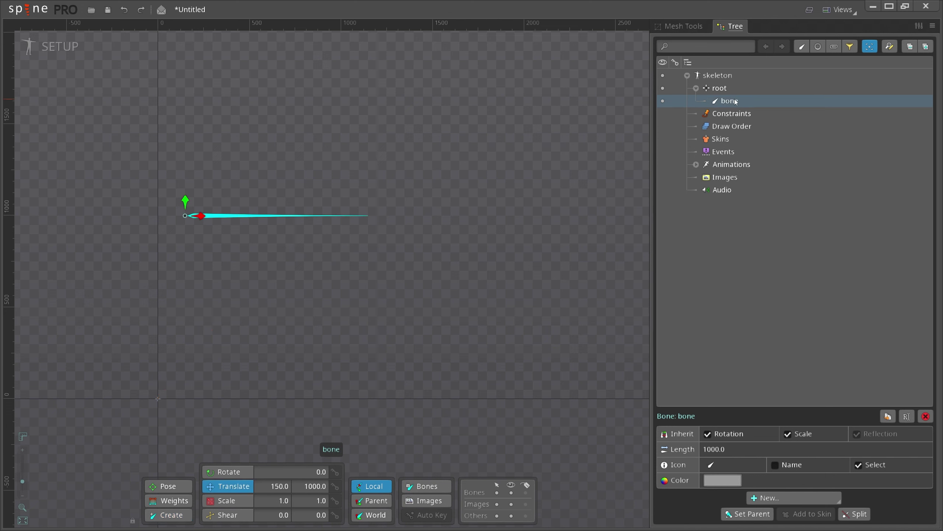
{"action": "left_click", "coordinate": [888, 415]}
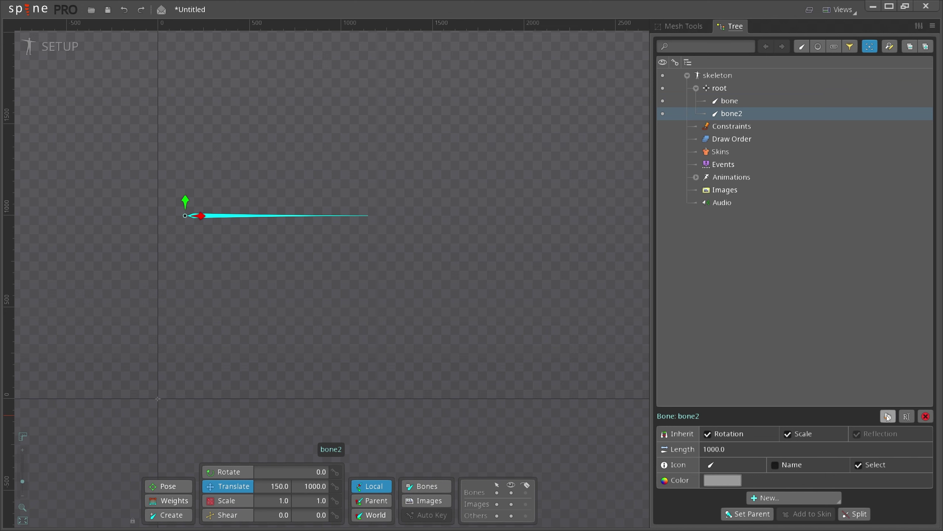
{"action": "left_click", "coordinate": [888, 416]}
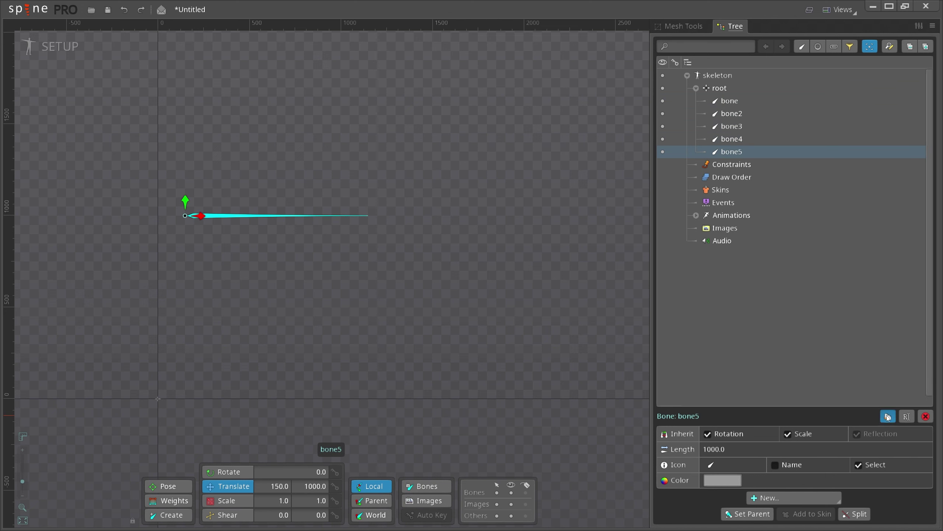
{"action": "left_click", "coordinate": [888, 416]}
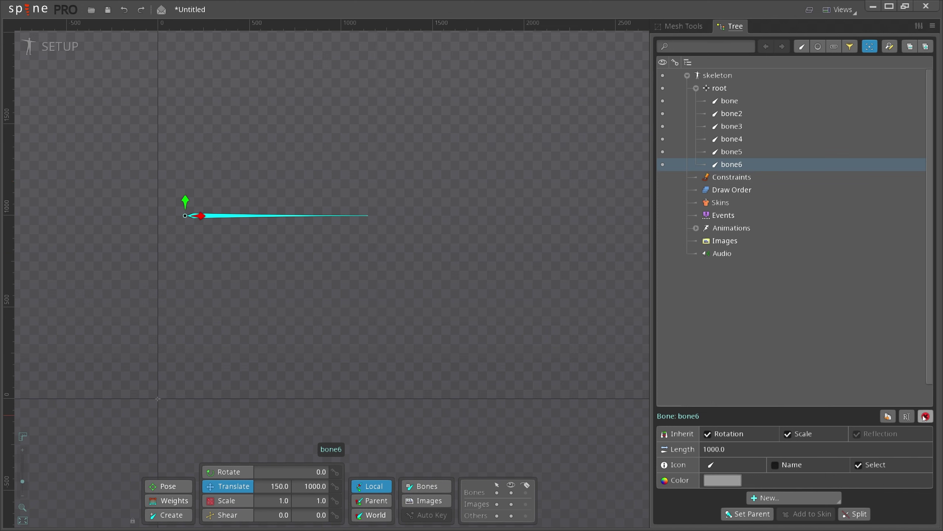
Delete bone6 and confirm, leaving bone through bone5
{"action": "left_click", "coordinate": [926, 417]}
{"action": "left_click", "coordinate": [306, 298]}
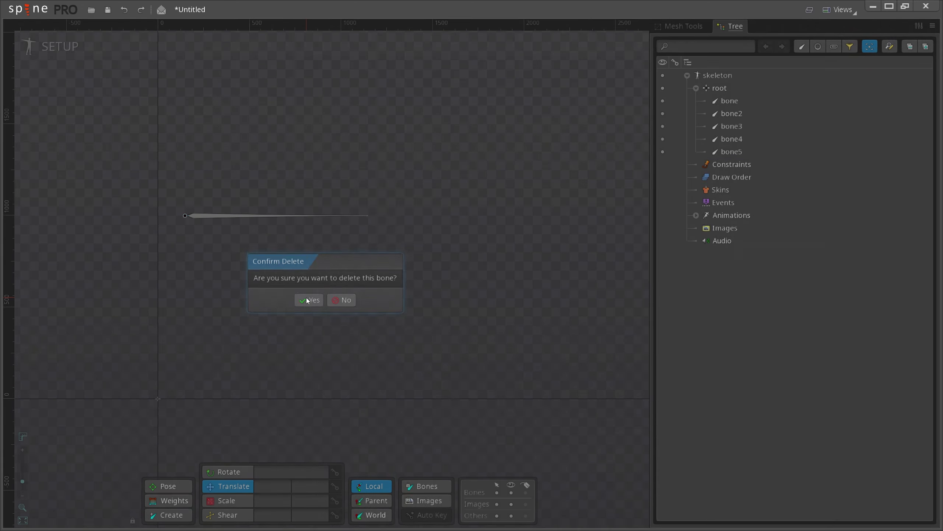
Rename the five bones A through E
{"action": "left_click", "coordinate": [730, 101]}
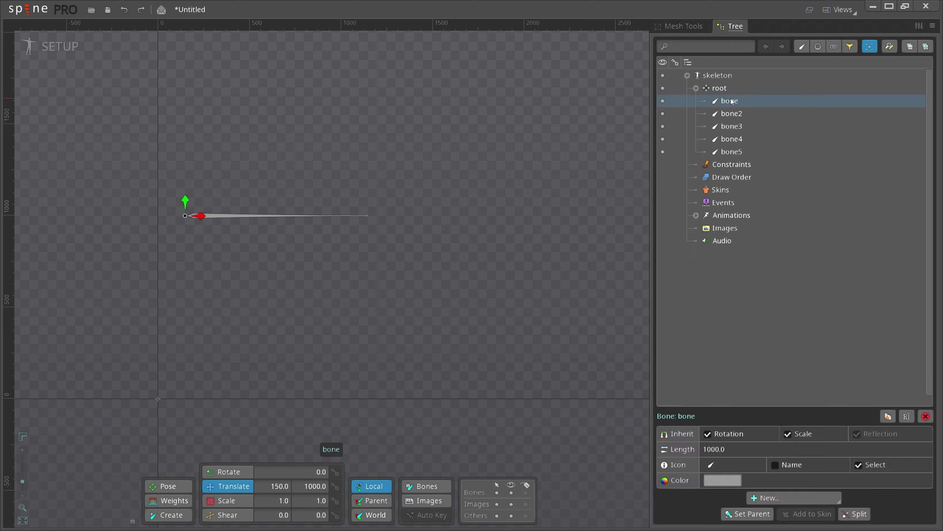
{"action": "left_click", "coordinate": [906, 417]}
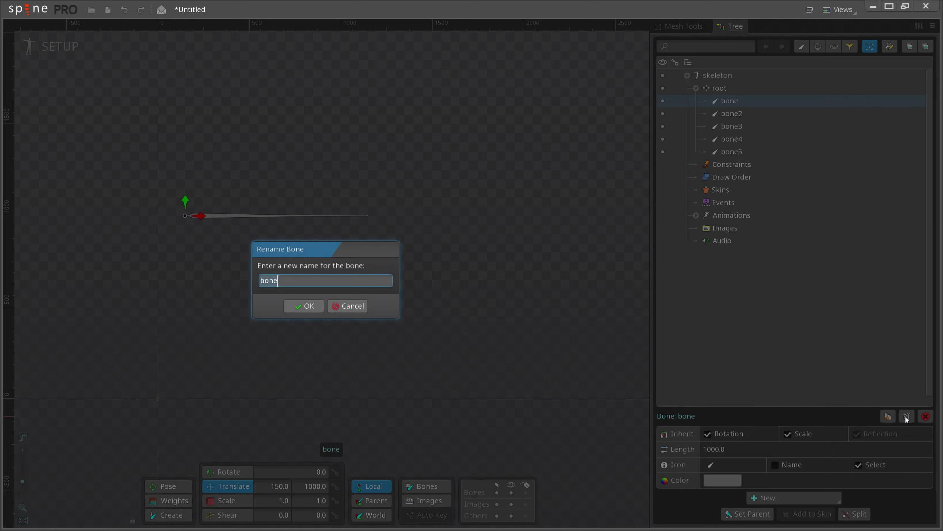
{"action": "left_click", "coordinate": [300, 307]}
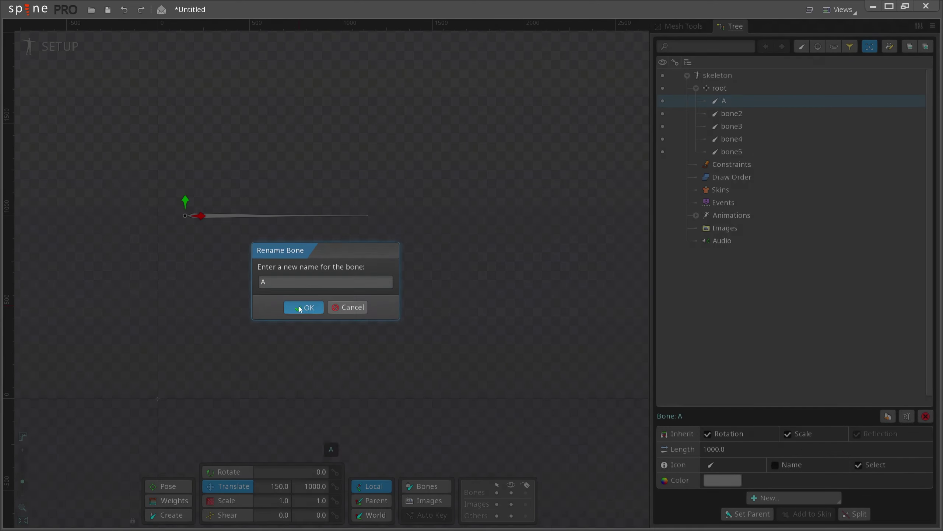
{"action": "left_click", "coordinate": [727, 115]}
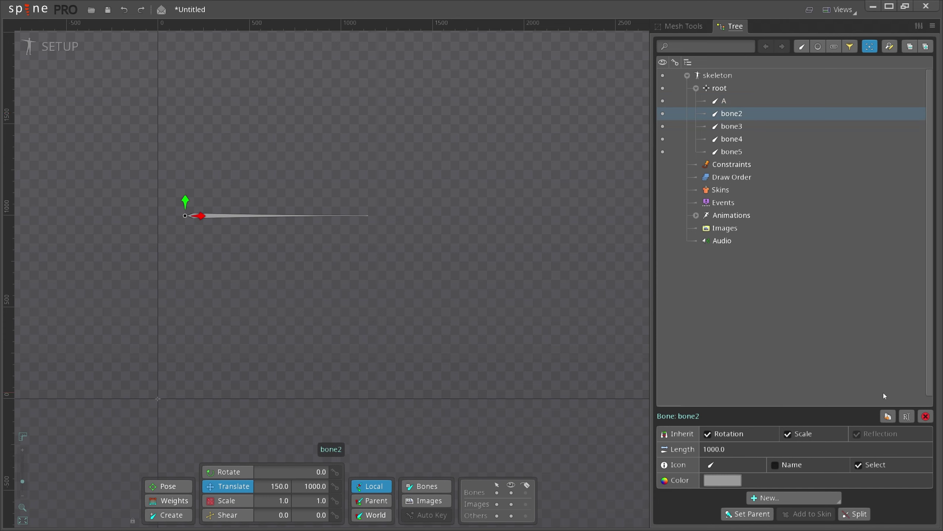
{"action": "left_click", "coordinate": [905, 416]}
{"action": "type", "text": "B"}
{"action": "key", "text": "Return"}
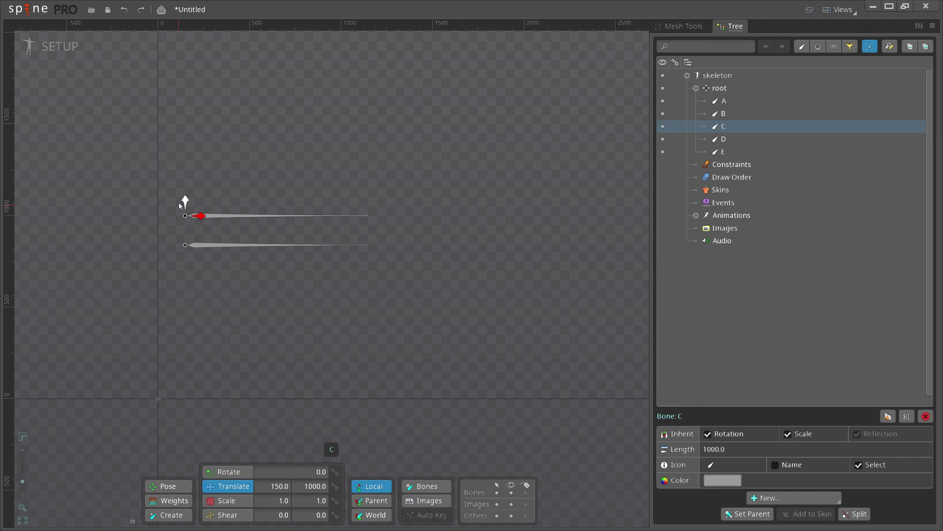
Move bones C, D and E down into an evenly spaced stack, E at Y 400
{"action": "left_click_drag", "start_coordinate": [184, 203], "coordinate": [185, 260]}
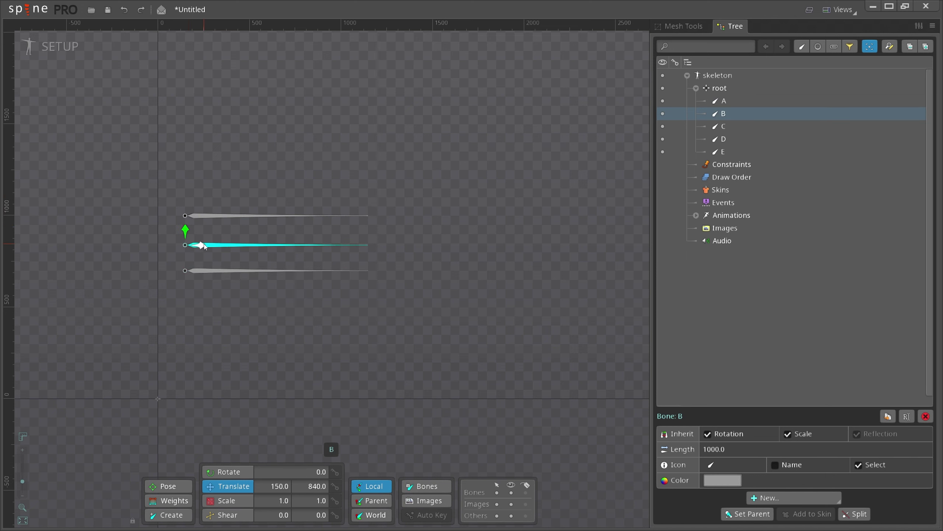
{"action": "left_click", "coordinate": [723, 139]}
{"action": "left_click_drag", "start_coordinate": [185, 270], "coordinate": [185, 298]}
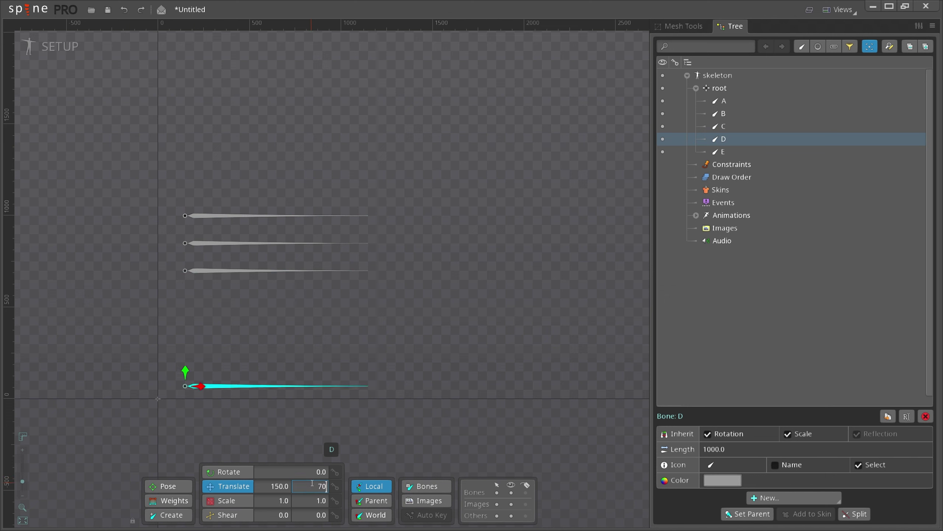
{"action": "left_click", "coordinate": [723, 152]}
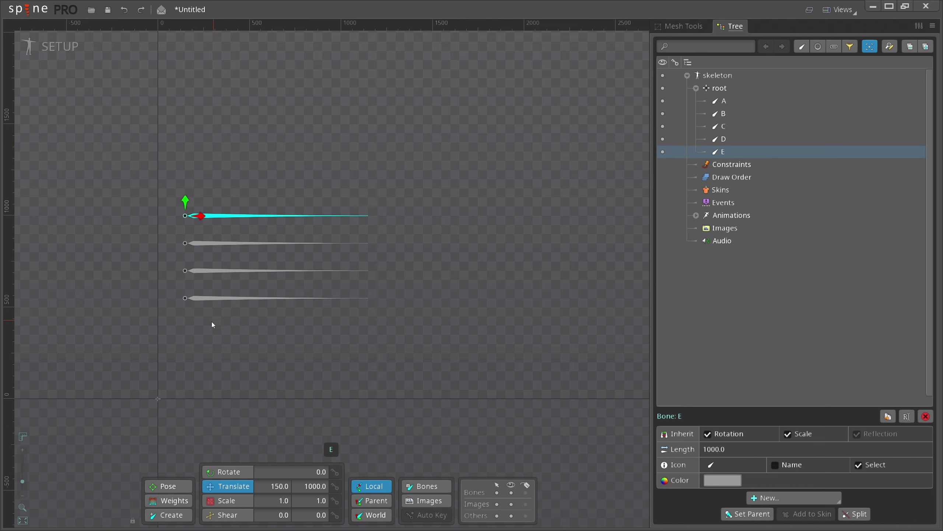
{"action": "left_click_drag", "start_coordinate": [185, 215], "coordinate": [195, 309]}
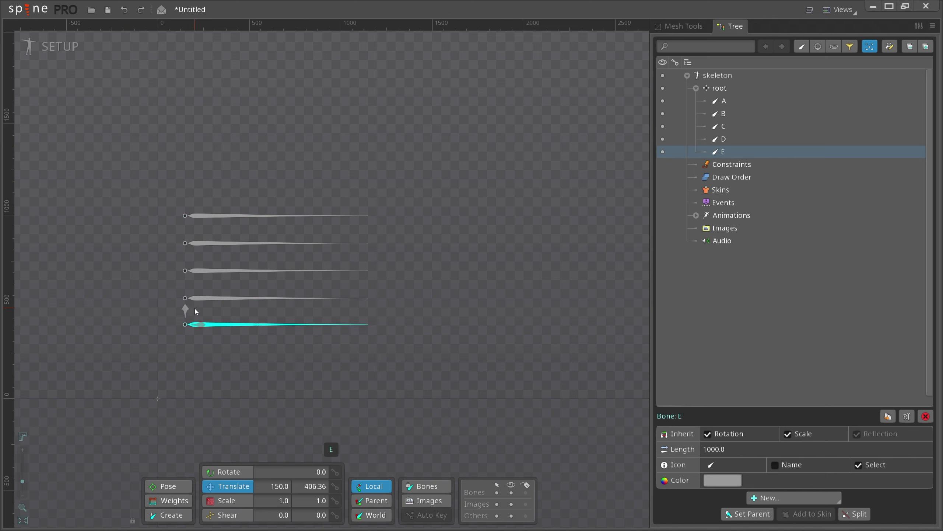
{"action": "type", "text": "400"}
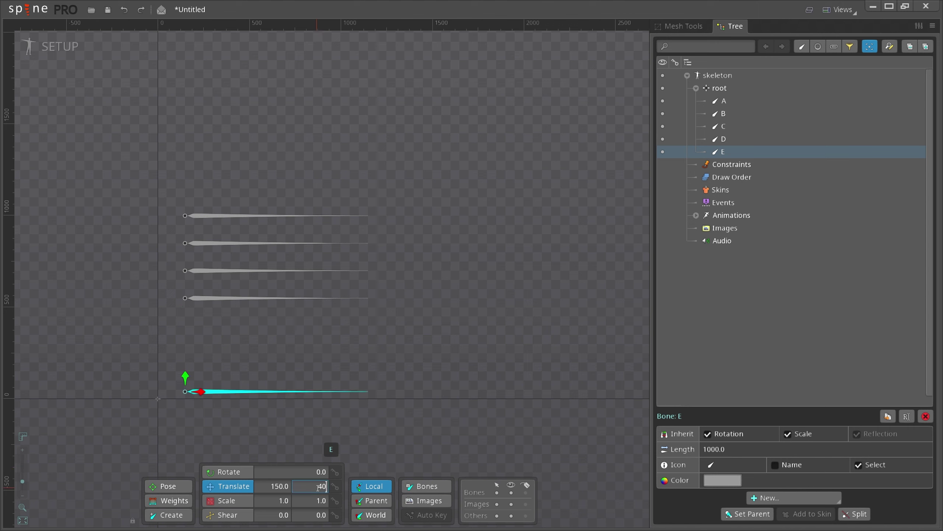
{"action": "type", "text": "0.0"}
{"action": "key", "text": "Return"}
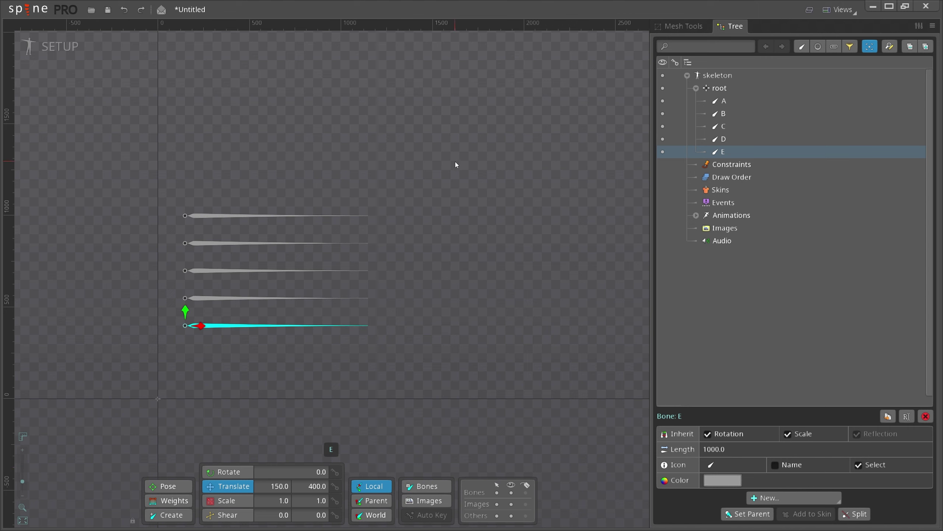
{"action": "left_click", "coordinate": [455, 162]}
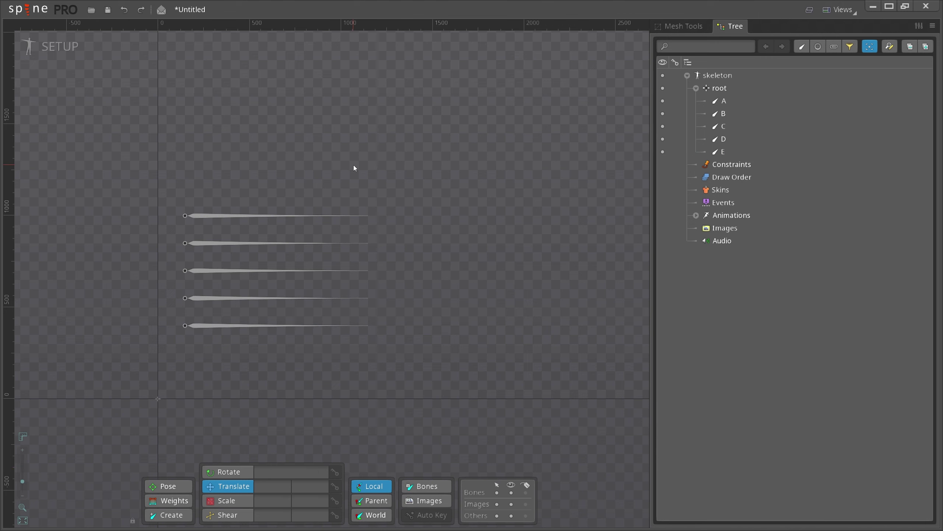
Split bone B into four bones, B1 through B4
{"action": "left_click", "coordinate": [233, 243]}
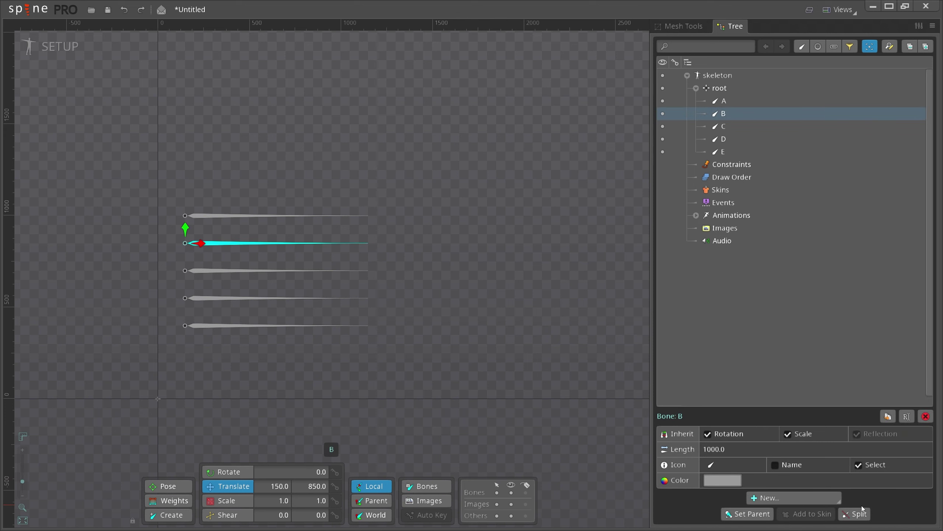
{"action": "left_click", "coordinate": [857, 514]}
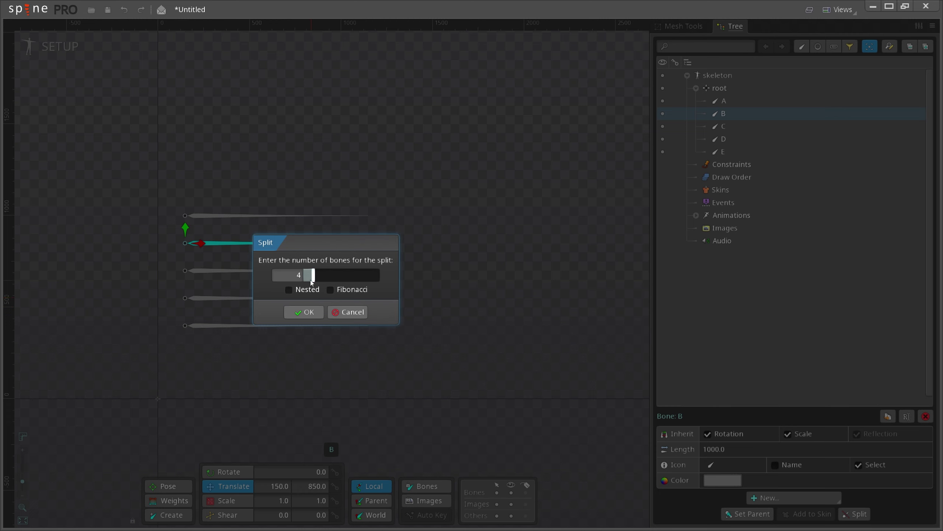
{"action": "mouse_move", "coordinate": [310, 275]}
{"action": "left_mouse_down"}
{"action": "mouse_move", "coordinate": [386, 277]}
{"action": "mouse_move", "coordinate": [315, 275]}
{"action": "left_mouse_up"}
{"action": "left_click", "coordinate": [304, 311]}
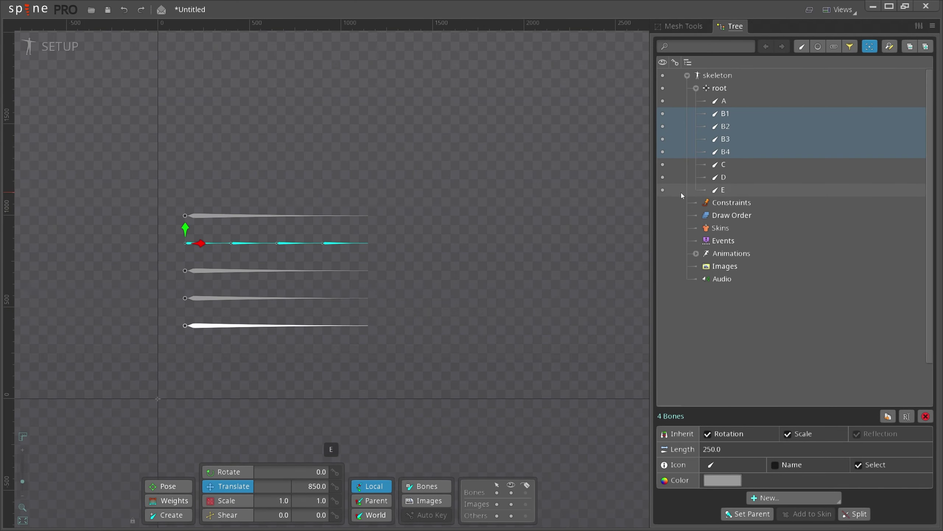
Inspect B1 and B4, then trial-move B1 out of its row and undo it
{"action": "left_click", "coordinate": [730, 88]}
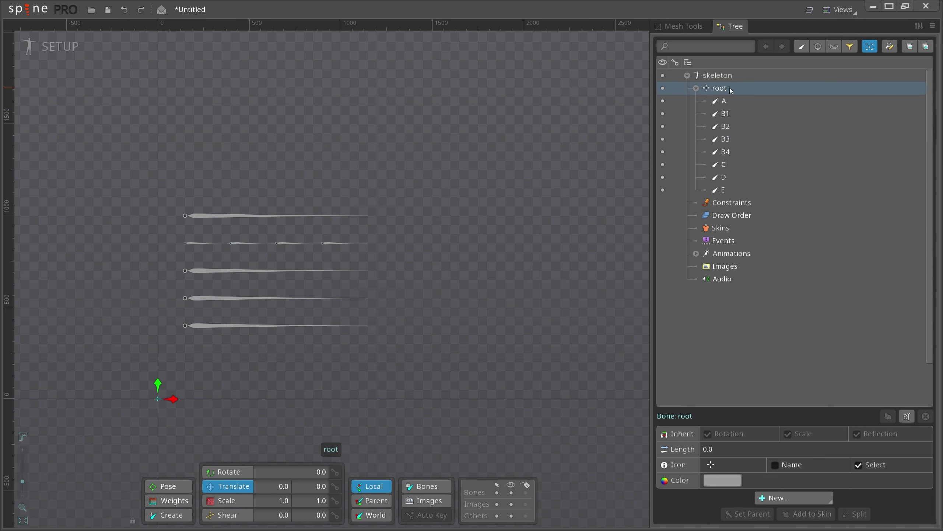
{"action": "left_click", "coordinate": [727, 113]}
{"action": "left_click", "coordinate": [730, 151]}
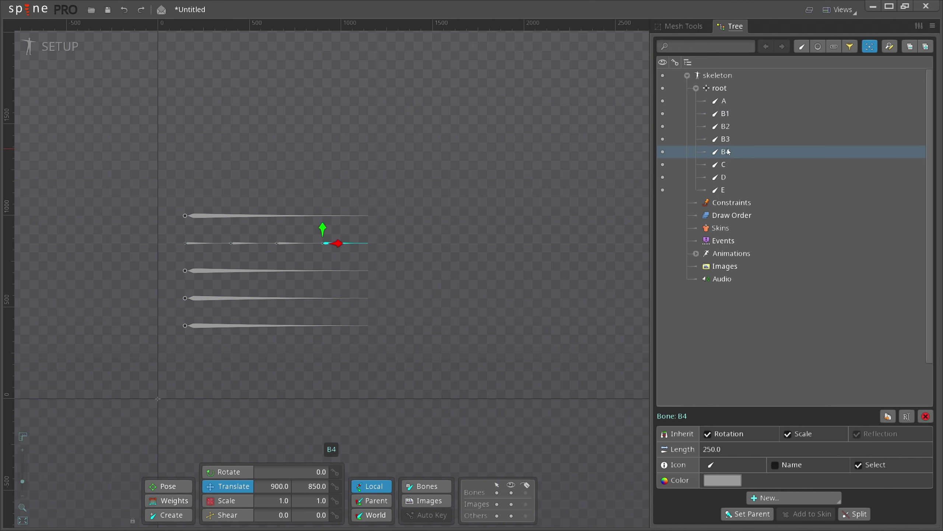
{"action": "left_click", "coordinate": [195, 244]}
{"action": "left_click_drag", "start_coordinate": [193, 244], "coordinate": [183, 175]}
{"action": "key", "text": "ctrl+z"}
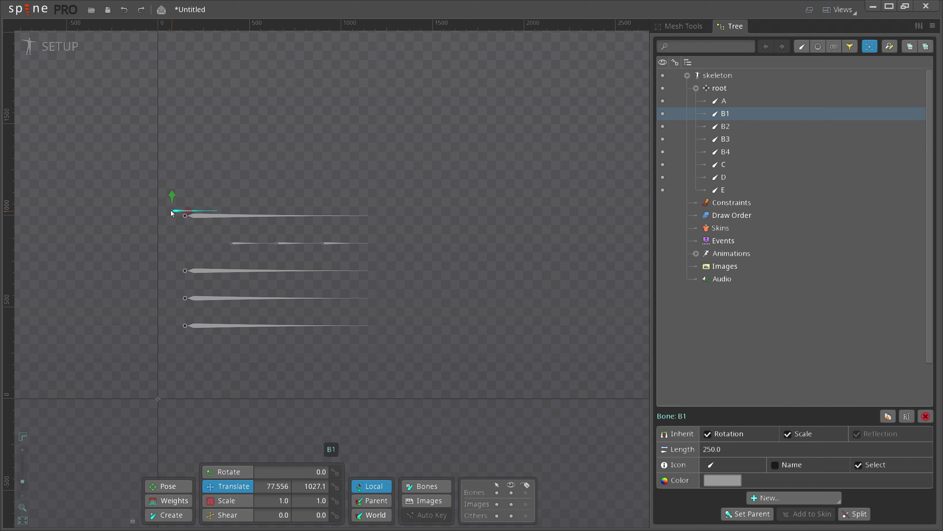
{"action": "key", "text": "ctrl+z"}
{"action": "left_click", "coordinate": [239, 271]}
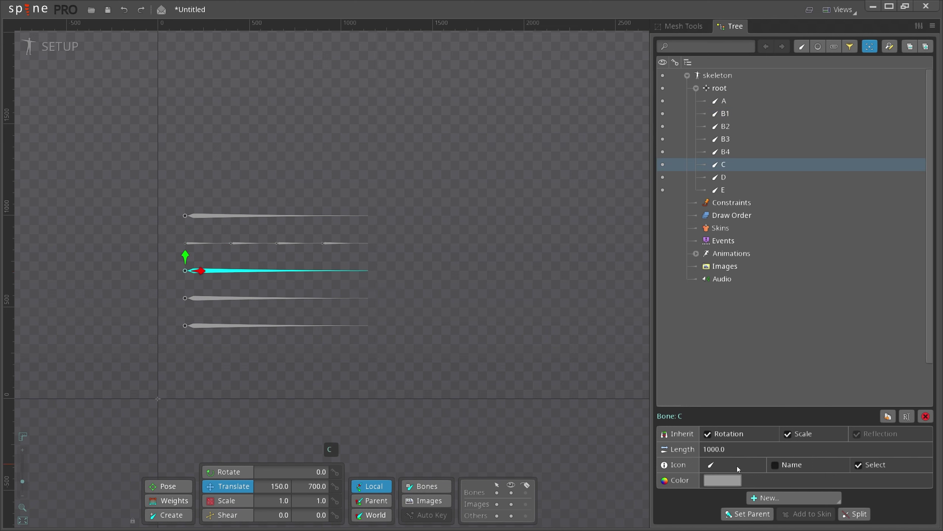
Split bone C into a nested four-bone chain C, C2, C3, C4
{"action": "left_click", "coordinate": [855, 515]}
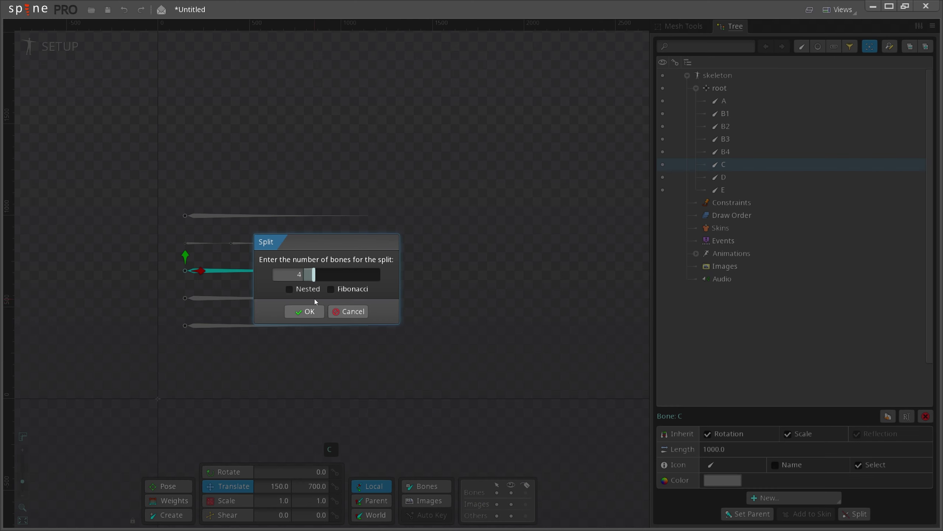
{"action": "left_click", "coordinate": [291, 289]}
{"action": "left_click", "coordinate": [303, 311]}
{"action": "left_click", "coordinate": [472, 210]}
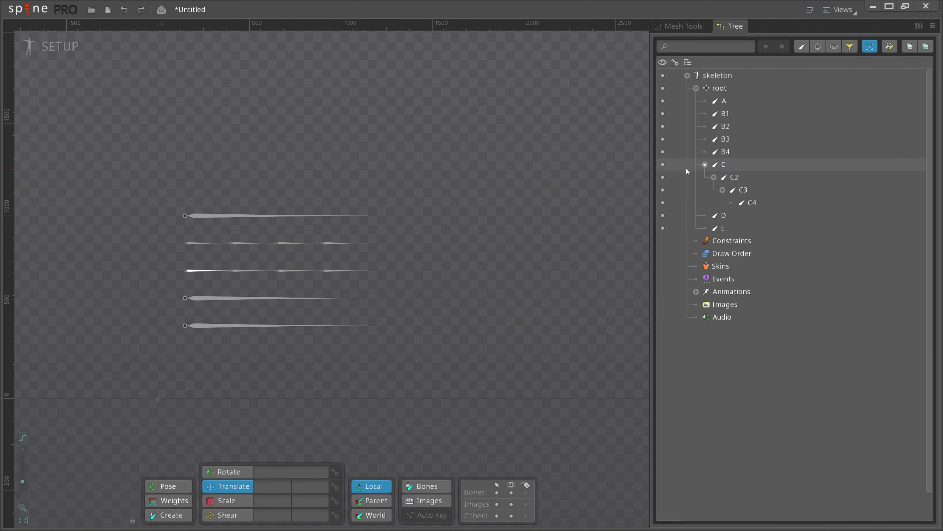
{"action": "left_click", "coordinate": [735, 164]}
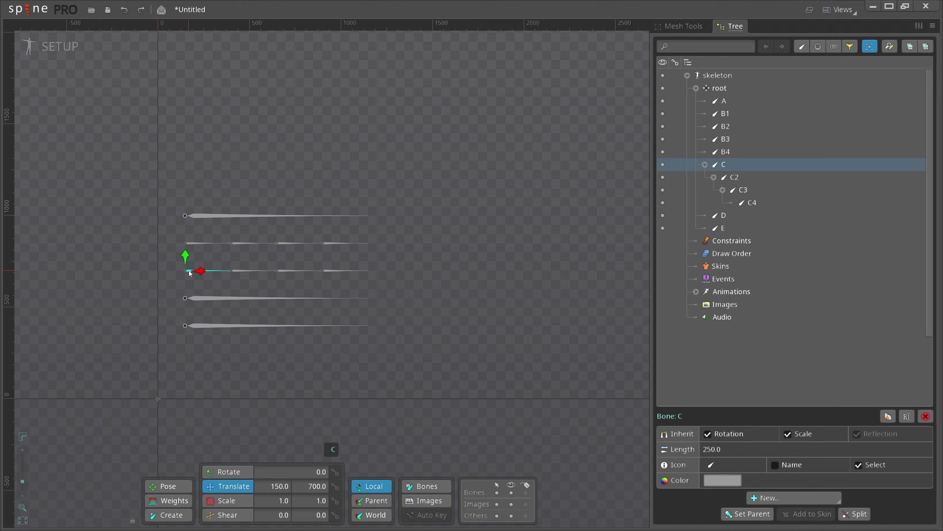
Trial-move C and C2 and rotate C2, undoing each change
{"action": "left_click_drag", "start_coordinate": [197, 270], "coordinate": [179, 181]}
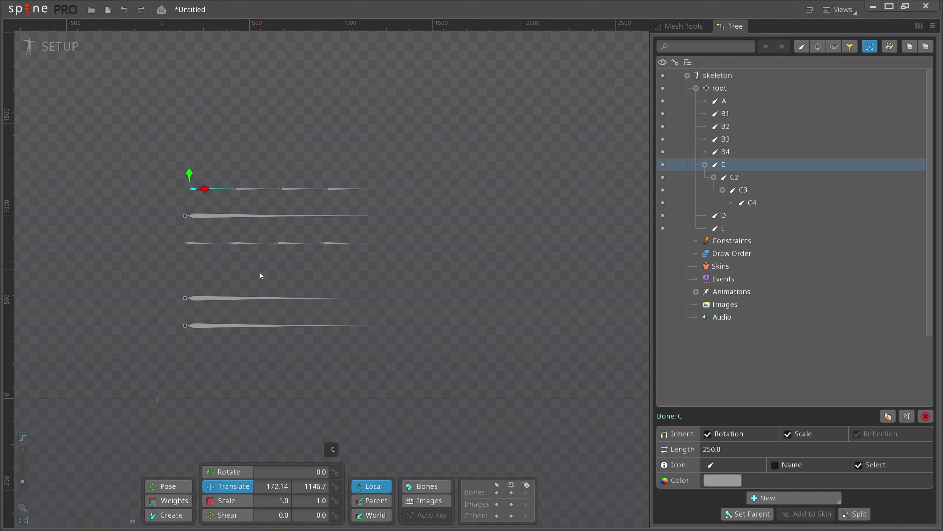
{"action": "key", "text": "ctrl+z"}
{"action": "left_click", "coordinate": [248, 270]}
{"action": "mouse_move", "coordinate": [244, 270]}
{"action": "left_mouse_down"}
{"action": "mouse_move", "coordinate": [230, 230]}
{"action": "mouse_move", "coordinate": [241, 247]}
{"action": "left_mouse_up"}
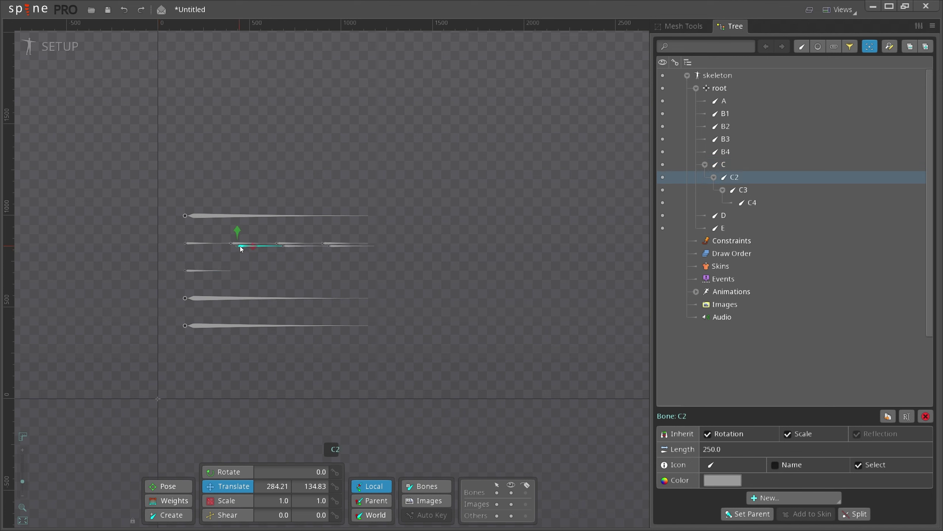
{"action": "key", "text": "ctrl+z"}
{"action": "key", "text": "c"}
{"action": "left_click_drag", "start_coordinate": [405, 276], "coordinate": [409, 296]}
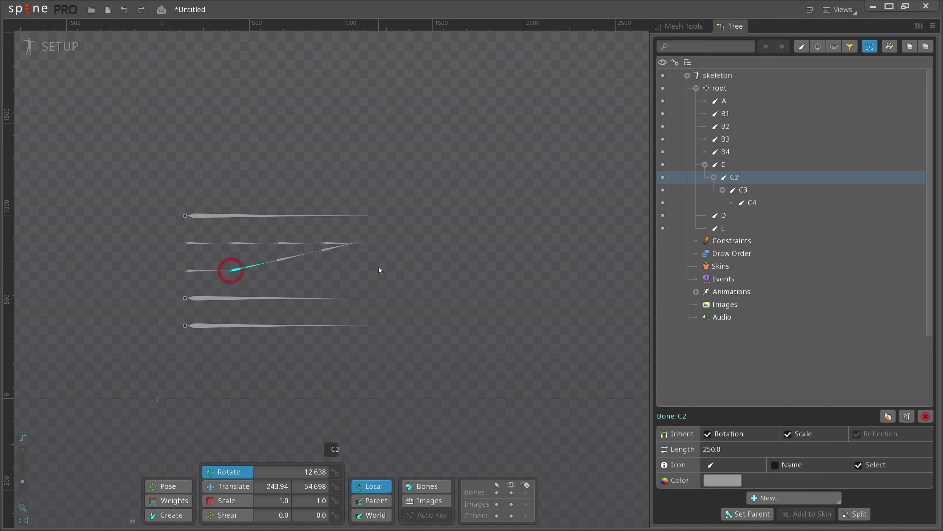
{"action": "key", "text": "ctrl+z"}
{"action": "key", "text": "Escape"}
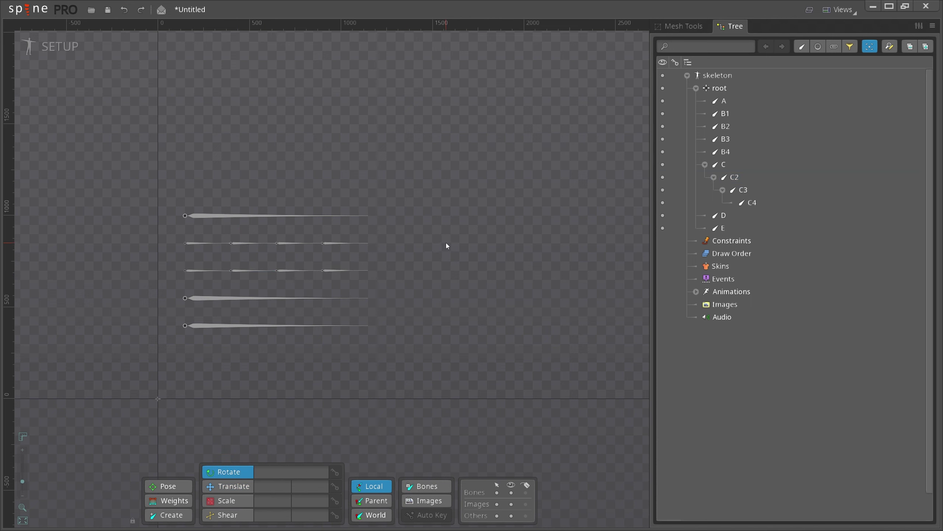
Split bone D into four Fibonacci-length bones D1–D4, then select D1
{"action": "left_click", "coordinate": [288, 299]}
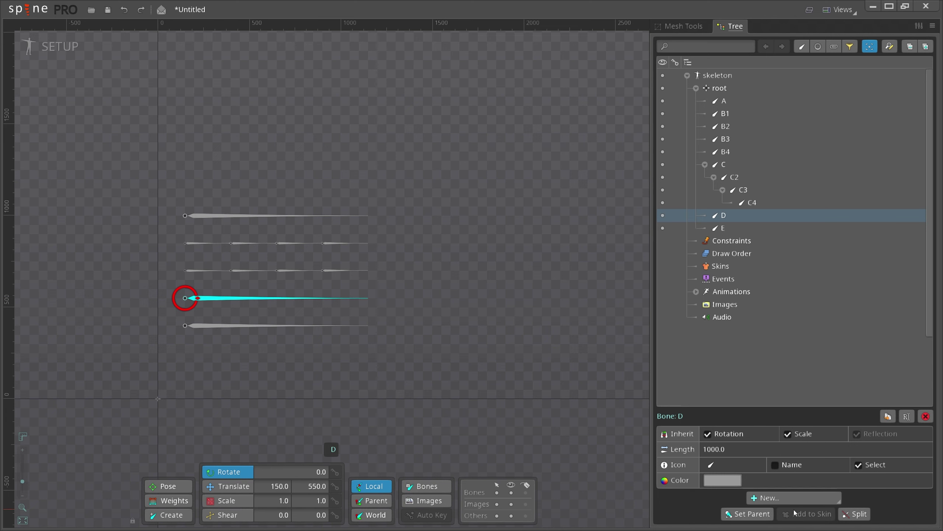
{"action": "left_click", "coordinate": [855, 514]}
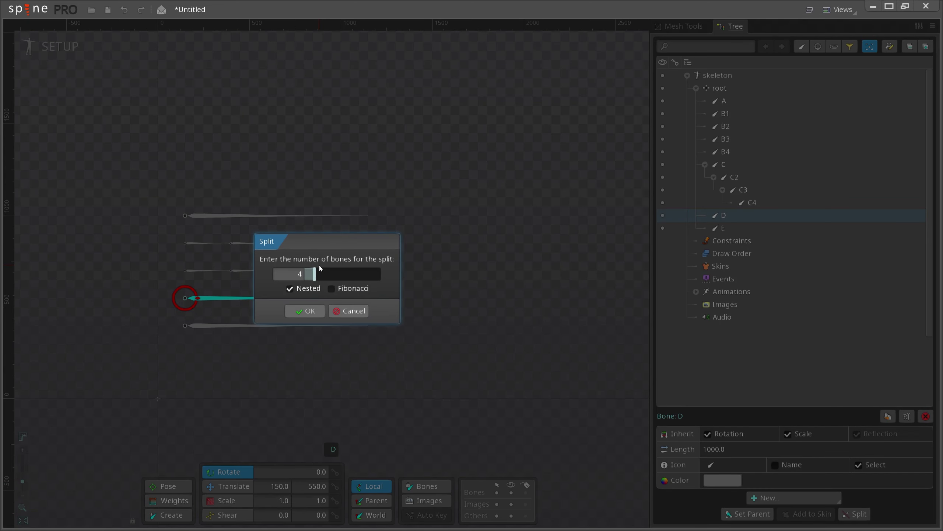
{"action": "left_click", "coordinate": [304, 310]}
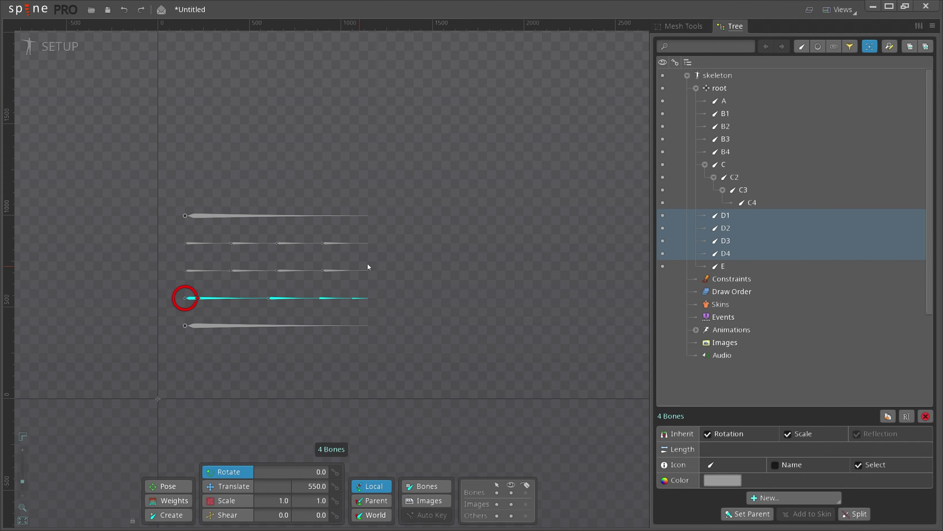
{"action": "scroll", "coordinate": [293, 298], "scroll_direction": "up", "scroll_amount": 2}
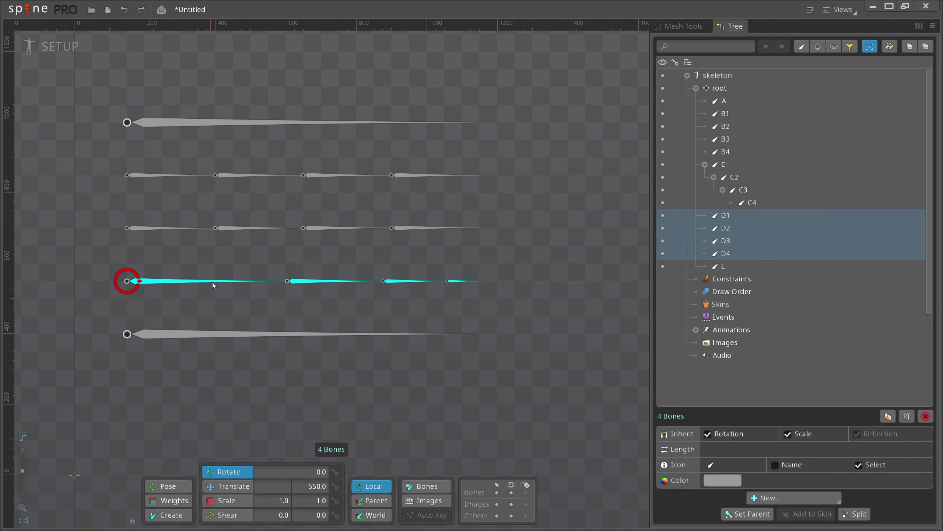
{"action": "scroll", "coordinate": [394, 278], "scroll_direction": "up", "scroll_amount": 1}
{"action": "left_click", "coordinate": [535, 216]}
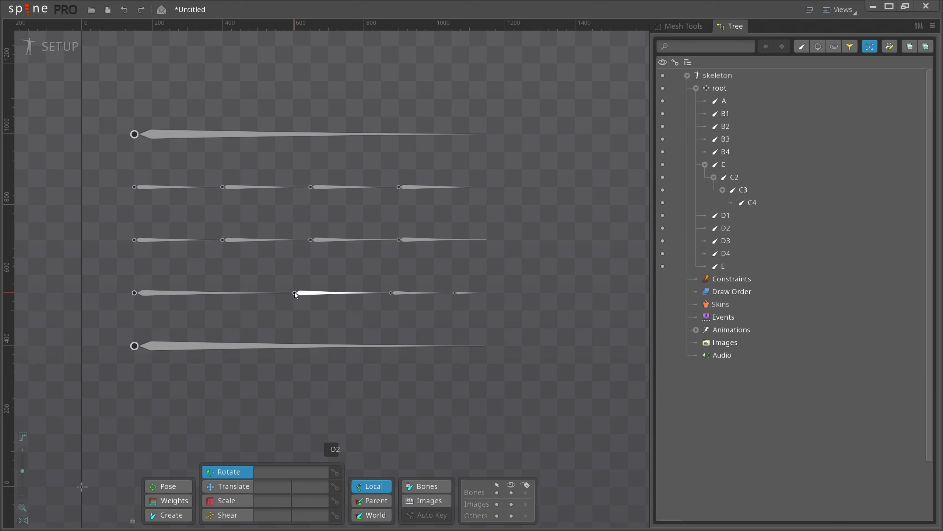
{"action": "left_click", "coordinate": [310, 292]}
{"action": "left_click", "coordinate": [220, 293]}
{"action": "key", "text": "v"}
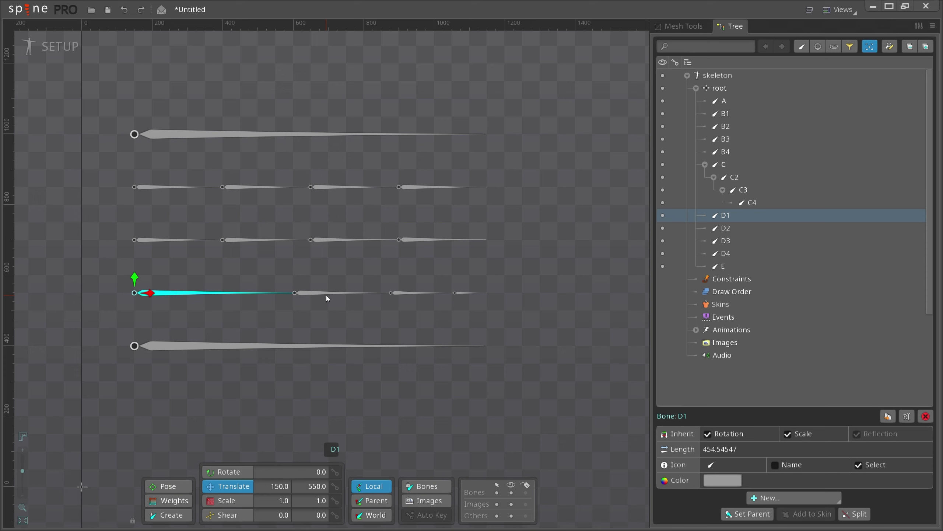
{"action": "scroll", "coordinate": [335, 260], "scroll_direction": "down", "scroll_amount": 1}
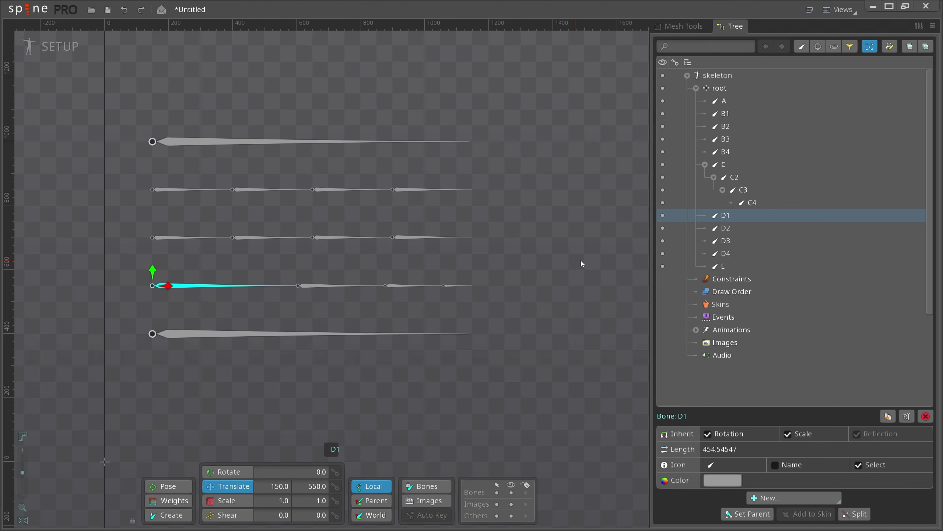
Split bone E into a nested Fibonacci chain E, E2, E3, E4
{"action": "left_click", "coordinate": [586, 262]}
{"action": "left_click", "coordinate": [723, 267]}
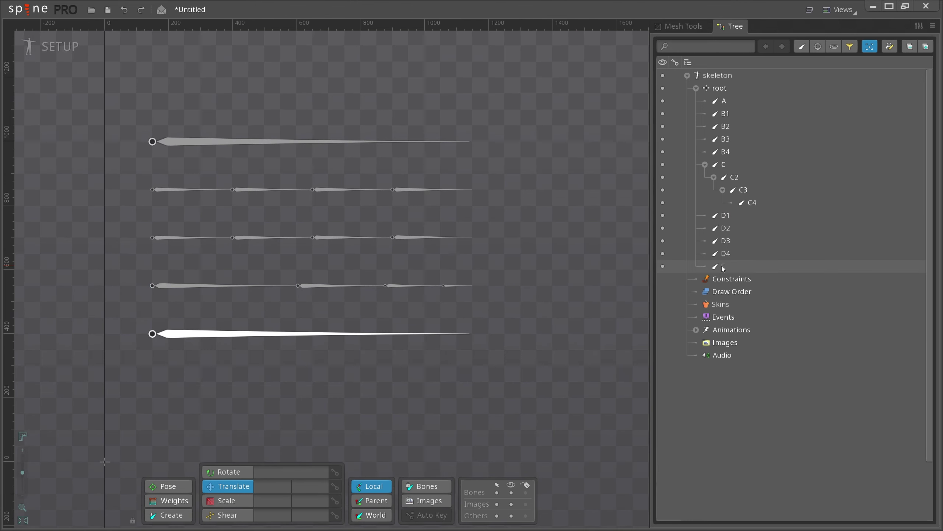
{"action": "left_click", "coordinate": [723, 267]}
{"action": "left_click", "coordinate": [855, 514]}
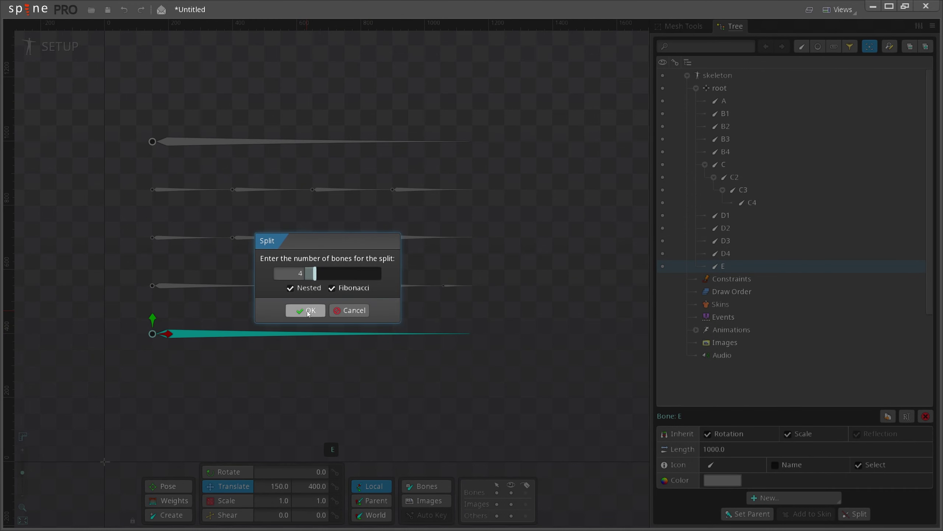
{"action": "left_click", "coordinate": [307, 311]}
Trial-rotate the whole E chain and then E2 upward, undoing each rotation
{"action": "left_click", "coordinate": [382, 322]}
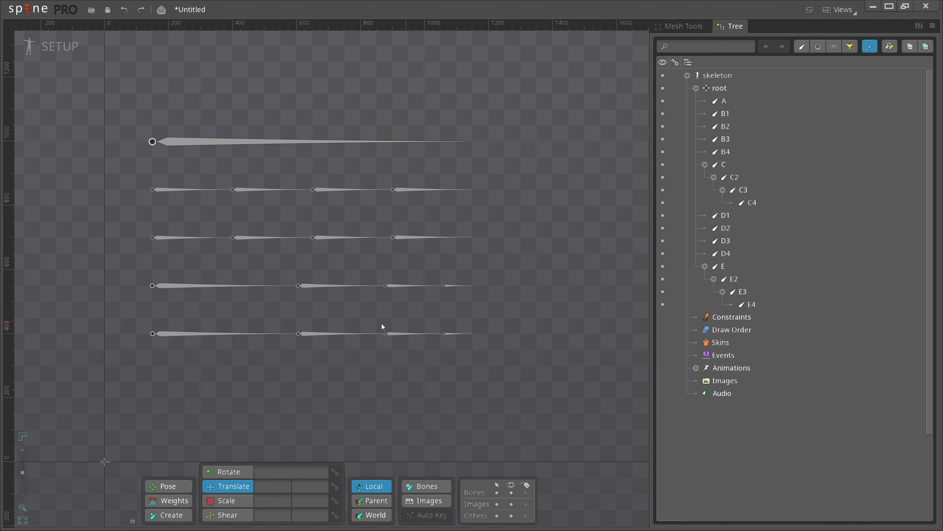
{"action": "left_click", "coordinate": [216, 334]}
{"action": "key", "text": "e"}
{"action": "left_click_drag", "start_coordinate": [227, 359], "coordinate": [253, 347]}
{"action": "key", "text": "ctrl+z"}
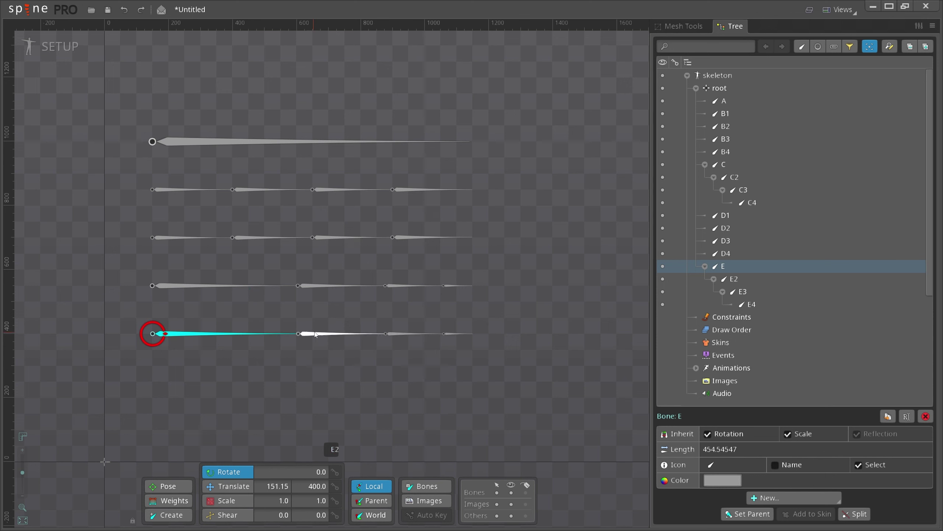
{"action": "left_click", "coordinate": [321, 337]}
{"action": "left_click_drag", "start_coordinate": [394, 382], "coordinate": [388, 353]}
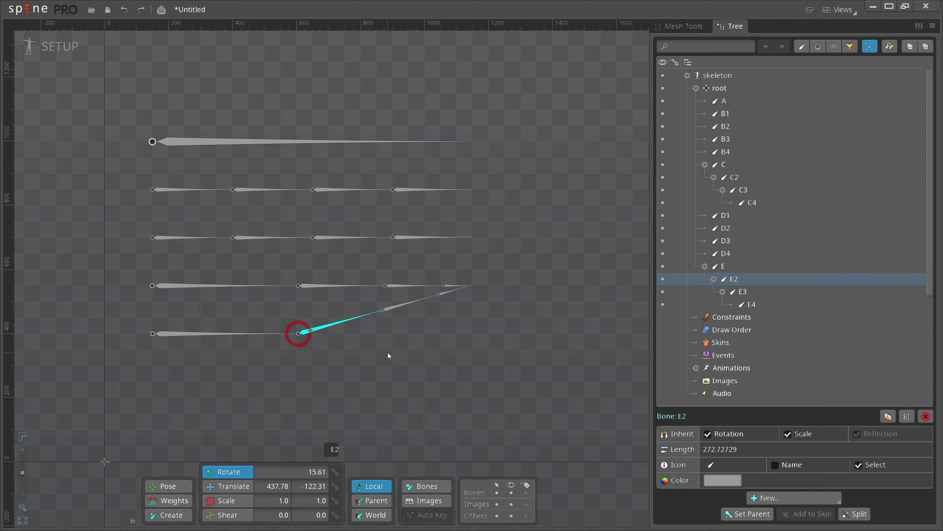
{"action": "key", "text": "ctrl+z"}
{"action": "key", "text": "v"}
Deselect bone E2 and close the Mesh Tools view
{"action": "left_click", "coordinate": [568, 266]}
{"action": "scroll", "coordinate": [338, 276], "scroll_direction": "down", "scroll_amount": 3}
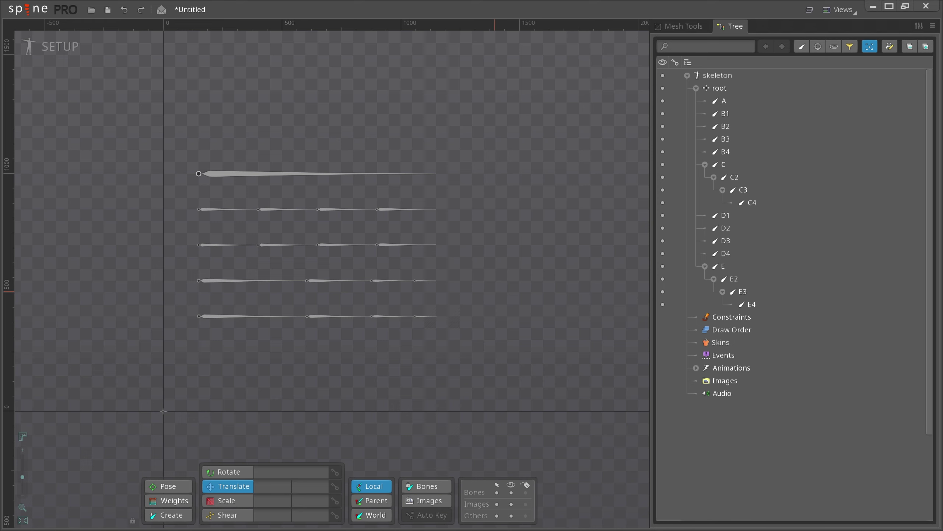
{"action": "key", "text": "Escape"}
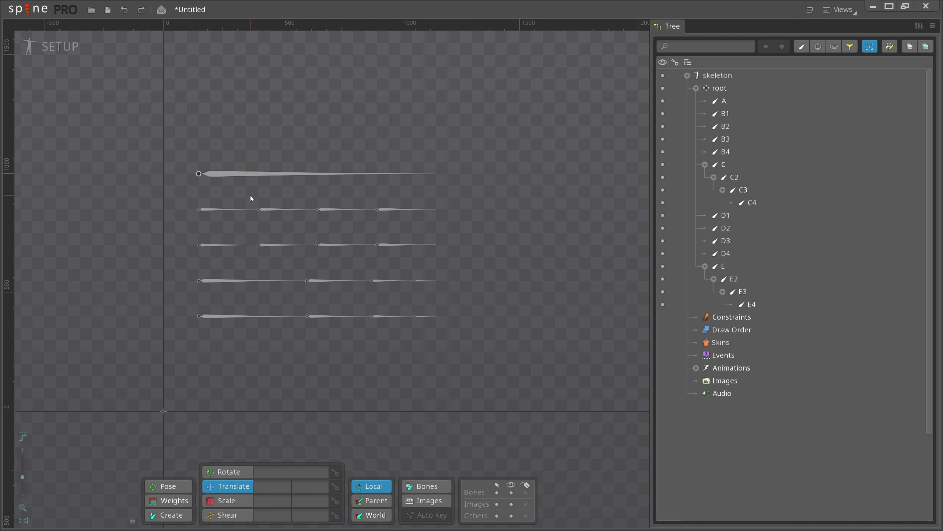
Select bone A, try 24.9° and 12° rotations, then reset it to 0°
{"action": "left_click", "coordinate": [251, 175]}
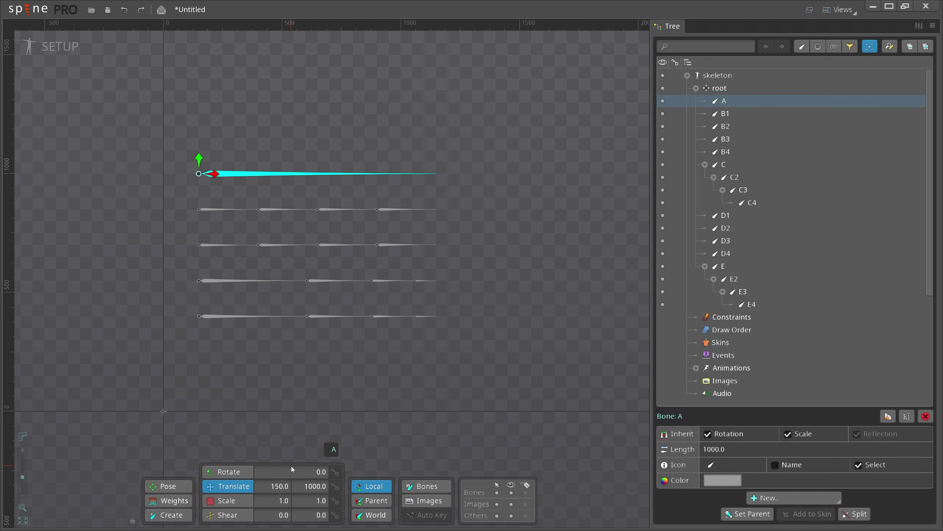
{"action": "left_click", "coordinate": [308, 472]}
{"action": "type", "text": "24.9"}
{"action": "key", "text": "Return"}
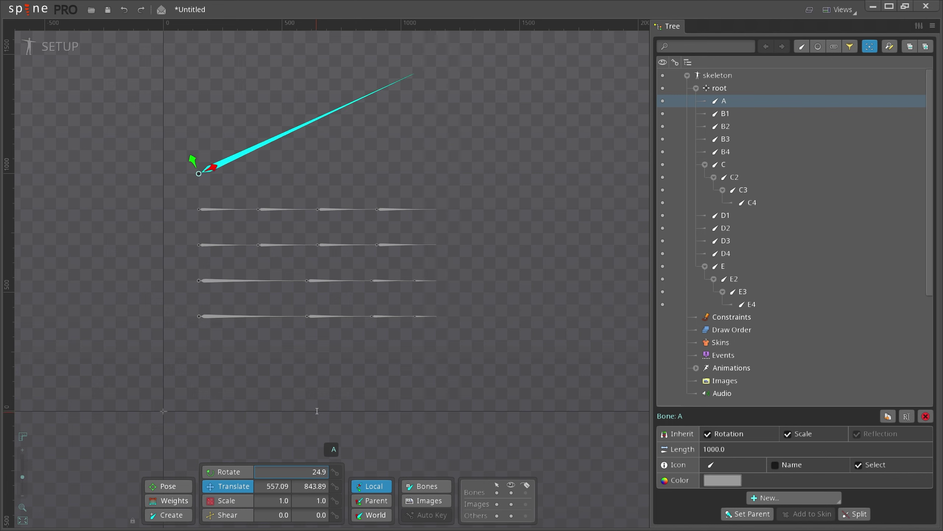
{"action": "left_click_drag", "start_coordinate": [317, 411], "coordinate": [316, 436]}
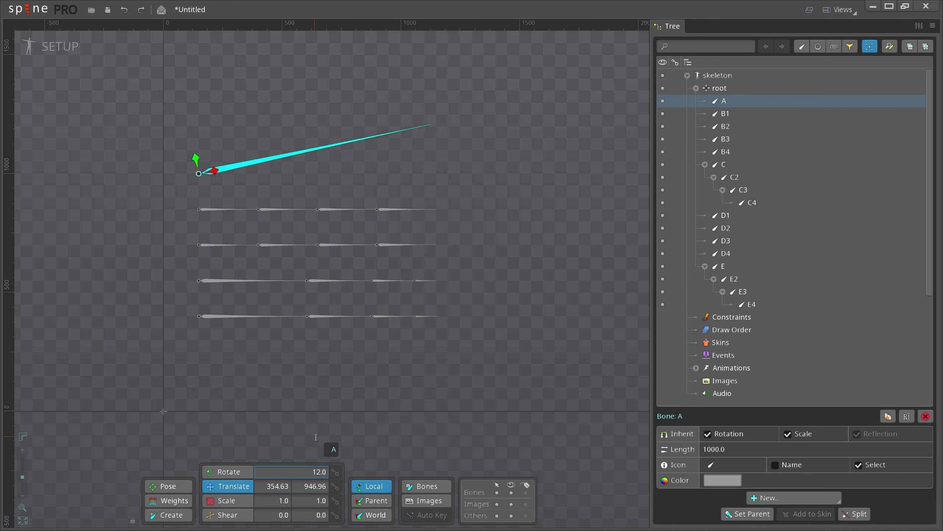
{"action": "double_click", "coordinate": [295, 471]}
{"action": "type", "text": "0"}
{"action": "key", "text": "Return"}
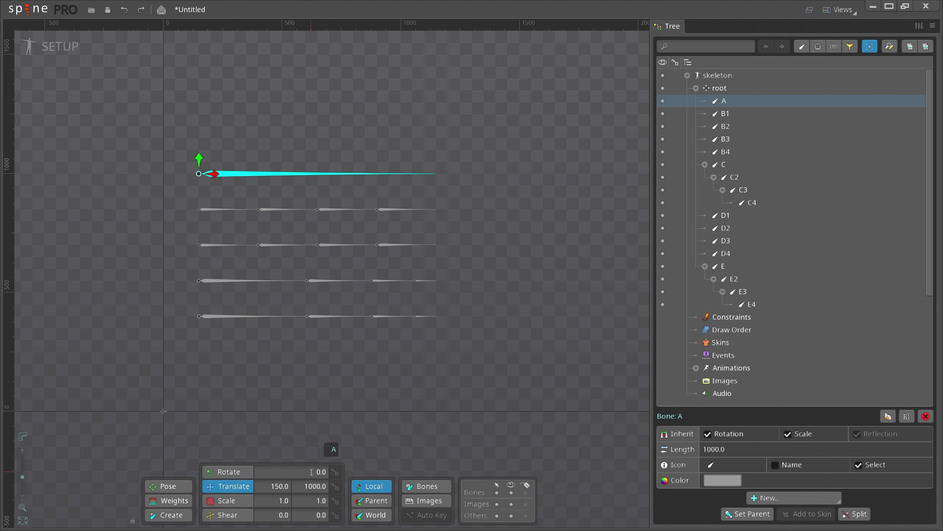
Rotate bone A by relative +60° and -60°, then return it to 0°
{"action": "double_click", "coordinate": [312, 471]}
{"action": "type", "text": "+"}
{"action": "type", "text": "60"}
{"action": "key", "text": "Return"}
{"action": "left_click", "coordinate": [311, 471]}
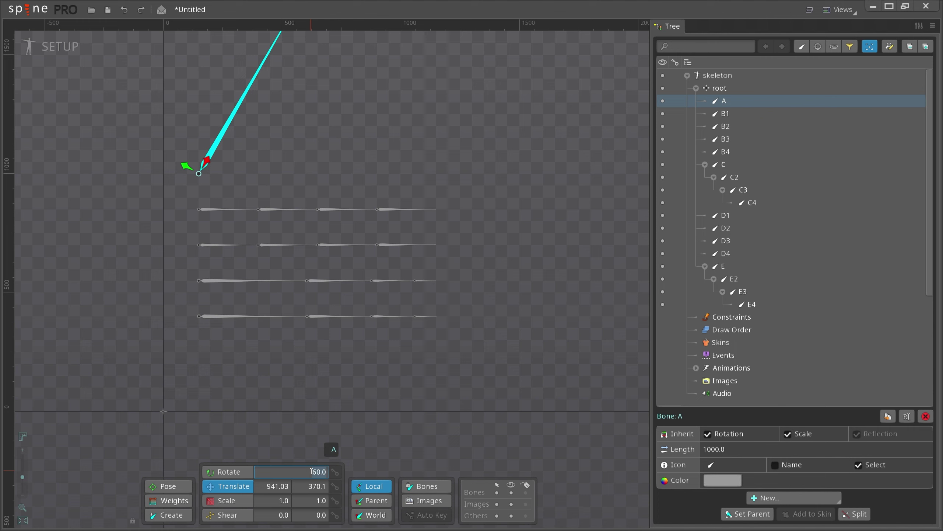
{"action": "type", "text": "-60"}
{"action": "key", "text": "Return"}
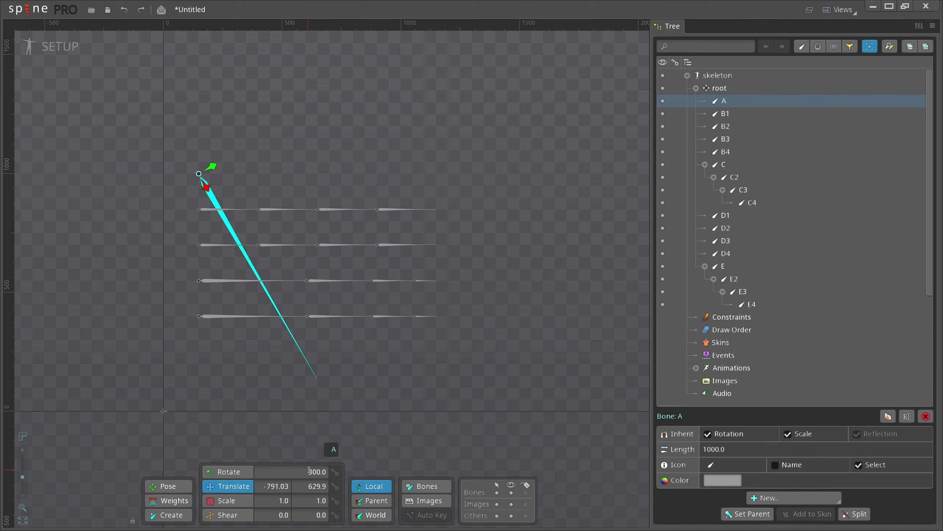
{"action": "left_click", "coordinate": [309, 471]}
{"action": "type", "text": "0"}
{"action": "key", "text": "Return"}
{"action": "type", "text": "-10"}
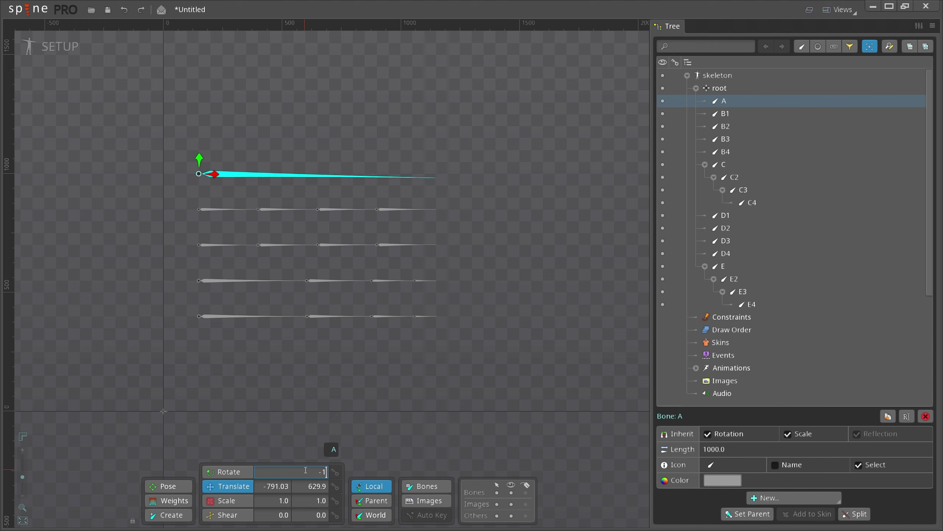
Try -10° and 50° on bone A, undo to horizontal, then rotate it on the canvas
{"action": "key", "text": "Return"}
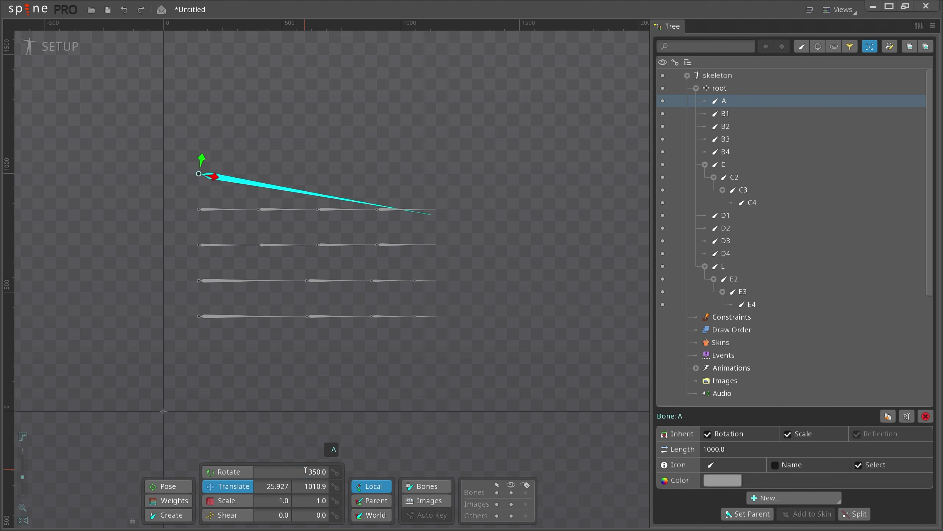
{"action": "type", "text": "50"}
{"action": "key", "text": "Return"}
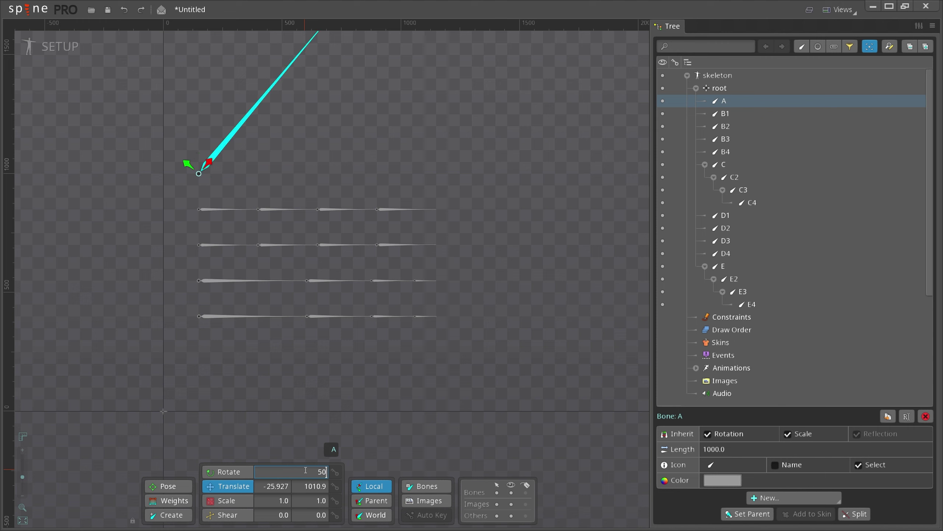
{"action": "key", "text": "ctrl+z"}
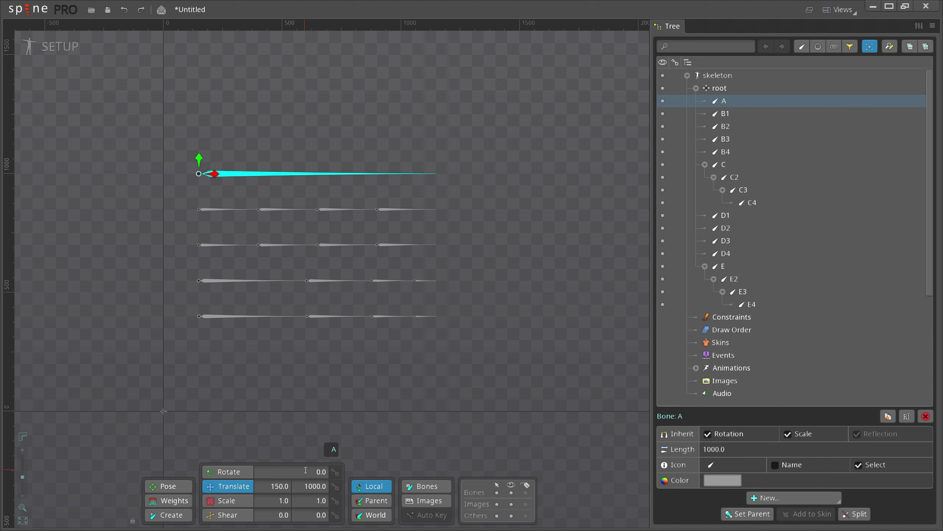
{"action": "key", "text": "c"}
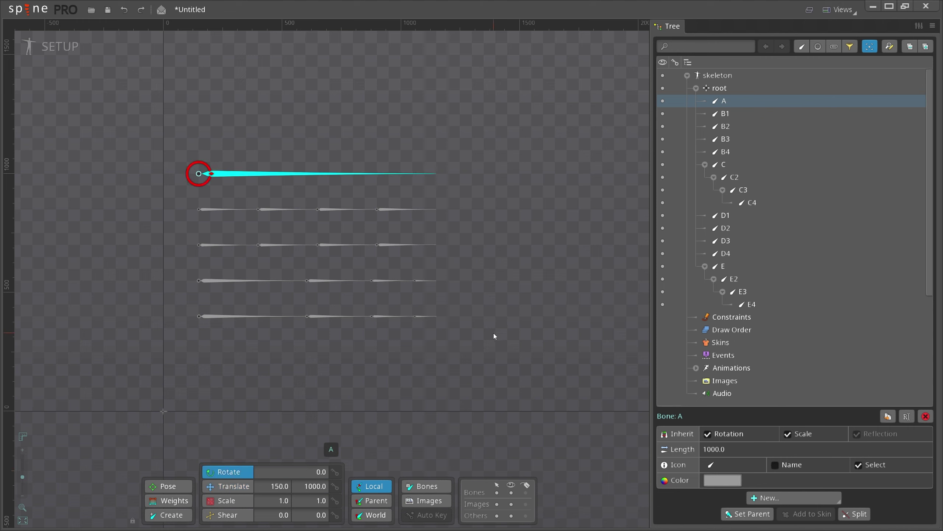
{"action": "mouse_move", "coordinate": [495, 335]}
{"action": "left_mouse_down"}
{"action": "mouse_move", "coordinate": [460, 200]}
{"action": "mouse_move", "coordinate": [76, 357]}
{"action": "mouse_move", "coordinate": [414, 261]}
{"action": "left_mouse_up"}
Drag bone A around with the Translate tool twice, undoing each move
{"action": "left_click", "coordinate": [226, 489]}
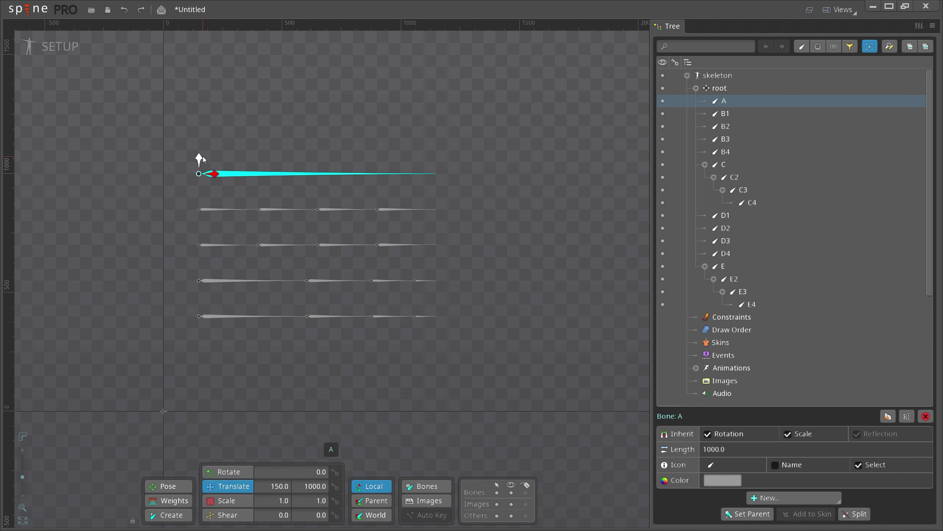
{"action": "mouse_move", "coordinate": [203, 159]}
{"action": "left_mouse_down"}
{"action": "mouse_move", "coordinate": [260, 183]}
{"action": "mouse_move", "coordinate": [221, 190]}
{"action": "left_mouse_up"}
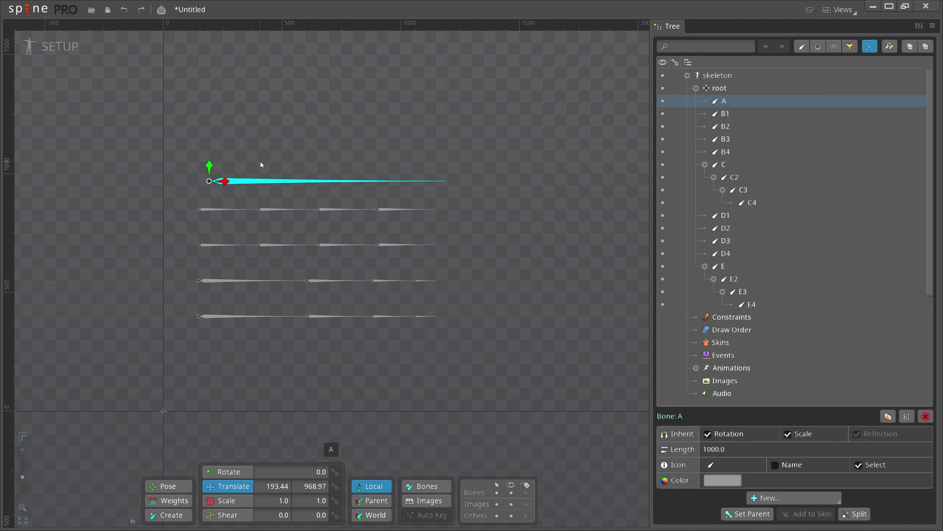
{"action": "key", "text": "ctrl+z"}
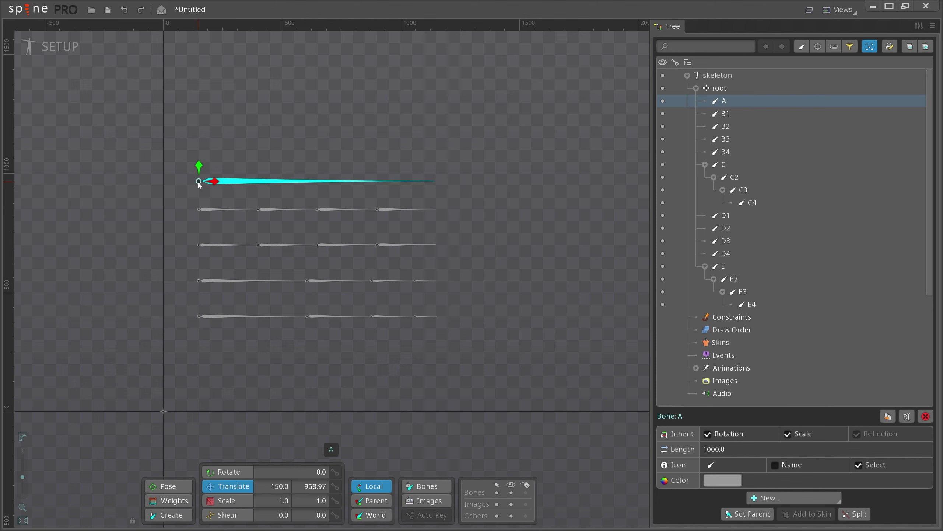
{"action": "mouse_move", "coordinate": [197, 183]}
{"action": "left_mouse_down"}
{"action": "mouse_move", "coordinate": [241, 141]}
{"action": "mouse_move", "coordinate": [190, 138]}
{"action": "mouse_move", "coordinate": [221, 170]}
{"action": "left_mouse_up"}
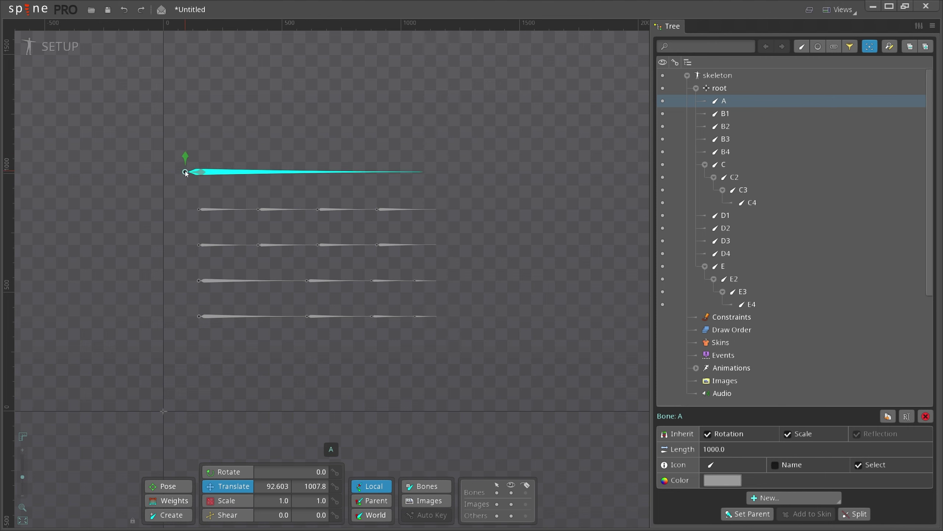
{"action": "key", "text": "ctrl+z"}
Reselect bone A, nudge it slightly right, and undo the nudge
{"action": "left_click", "coordinate": [286, 375]}
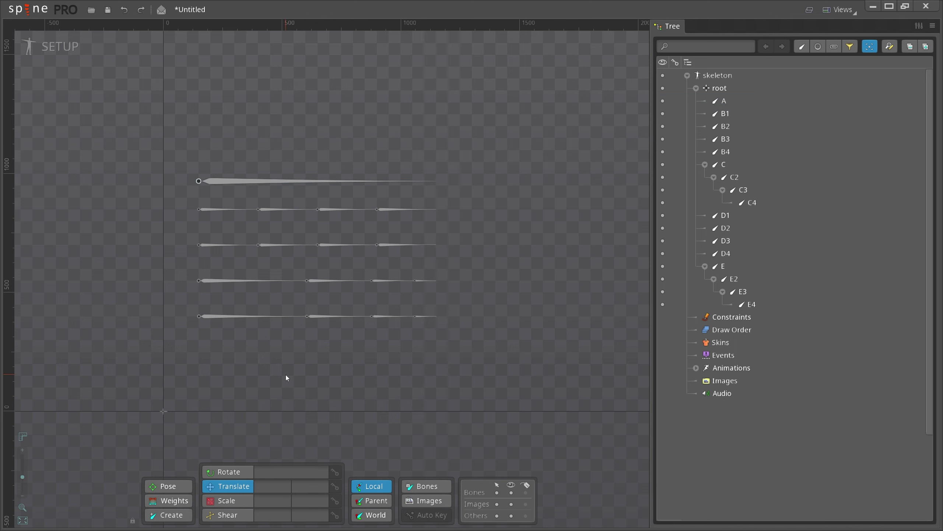
{"action": "left_click", "coordinate": [231, 190]}
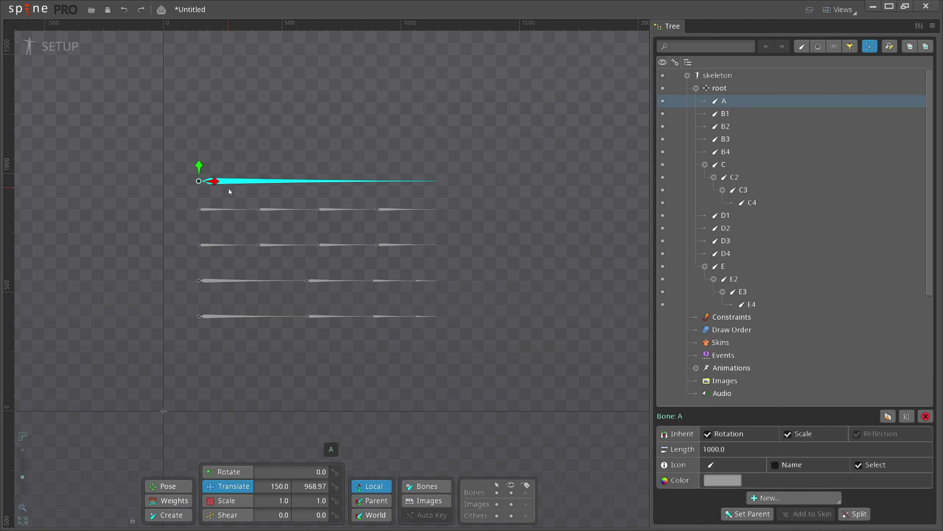
{"action": "mouse_move", "coordinate": [273, 485]}
{"action": "left_mouse_down"}
{"action": "mouse_move", "coordinate": [311, 480]}
{"action": "mouse_move", "coordinate": [311, 457]}
{"action": "left_mouse_up"}
{"action": "key", "text": "ctrl+z"}
{"action": "key", "text": "ctrl+z"}
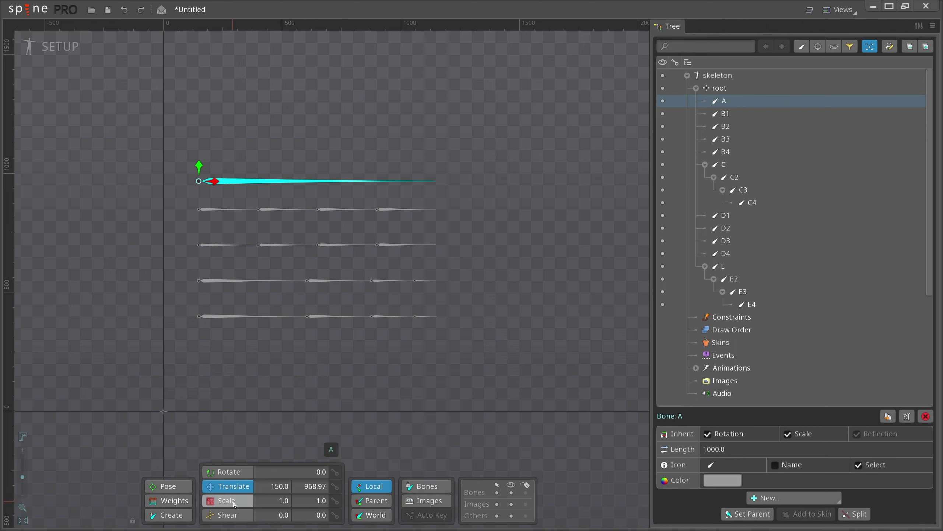
{"action": "left_click", "coordinate": [261, 498]}
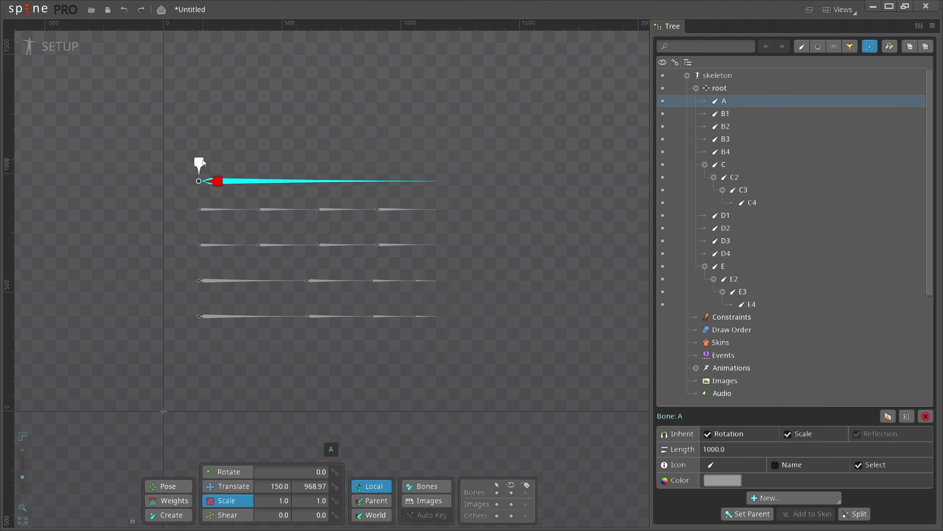
{"action": "left_click_drag", "start_coordinate": [199, 163], "coordinate": [213, 76]}
{"action": "key", "text": "ctrl+z"}
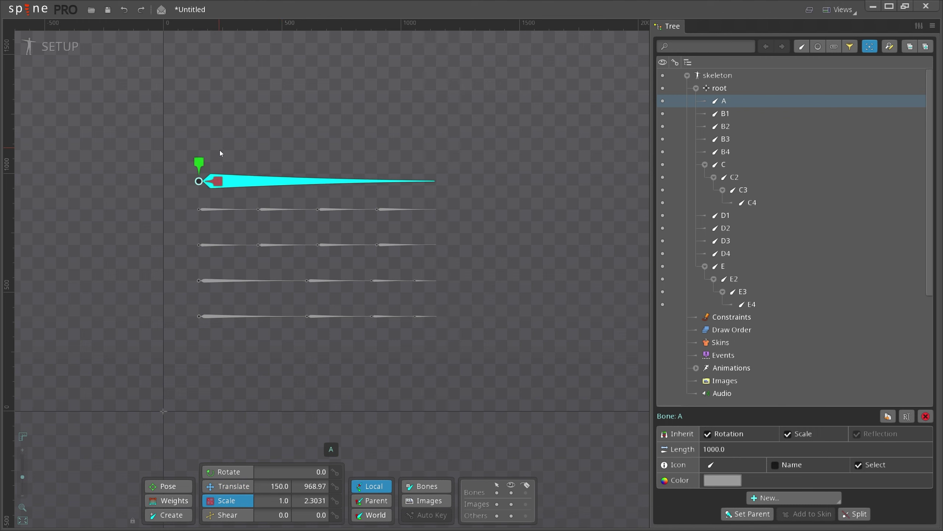
{"action": "left_click_drag", "start_coordinate": [251, 180], "coordinate": [200, 182]}
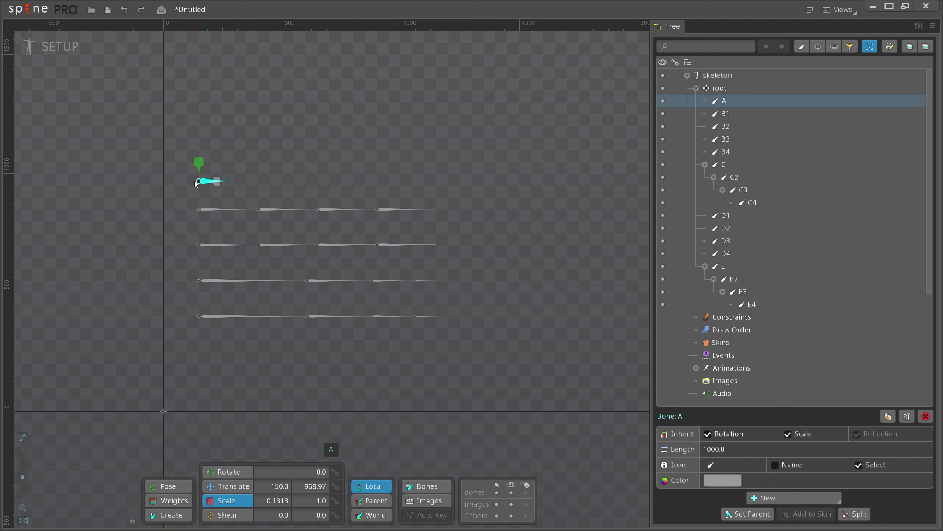
{"action": "mouse_move", "coordinate": [199, 183]}
{"action": "left_mouse_down"}
{"action": "mouse_move", "coordinate": [221, 181]}
{"action": "mouse_move", "coordinate": [272, 104]}
{"action": "mouse_move", "coordinate": [256, 173]}
{"action": "left_mouse_up"}
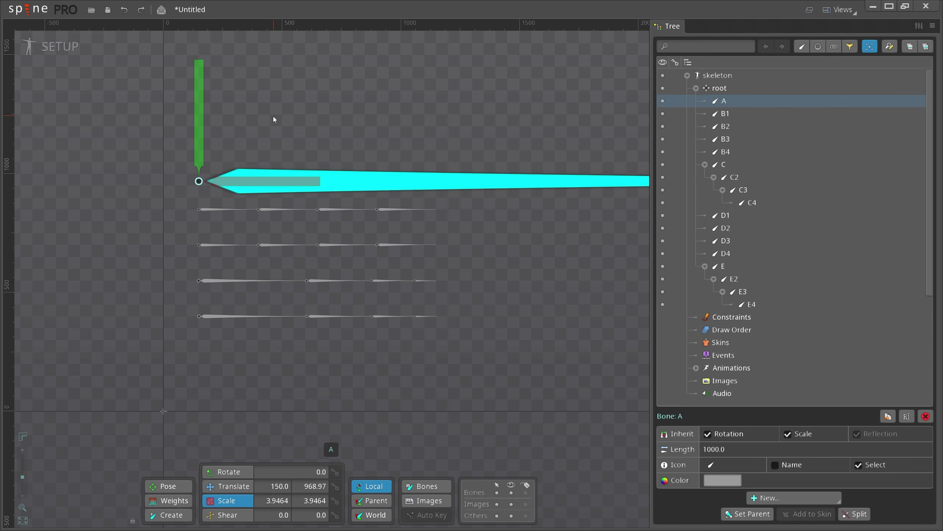
{"action": "left_click", "coordinate": [271, 347]}
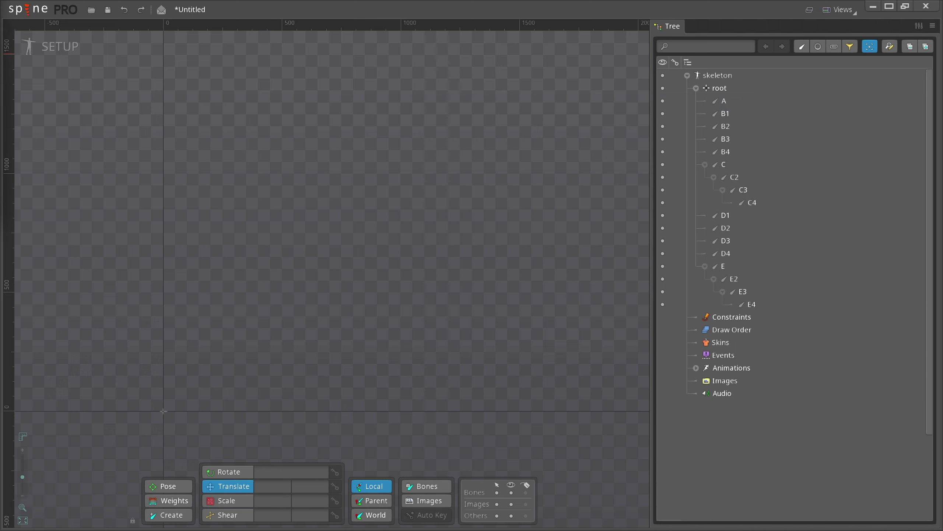